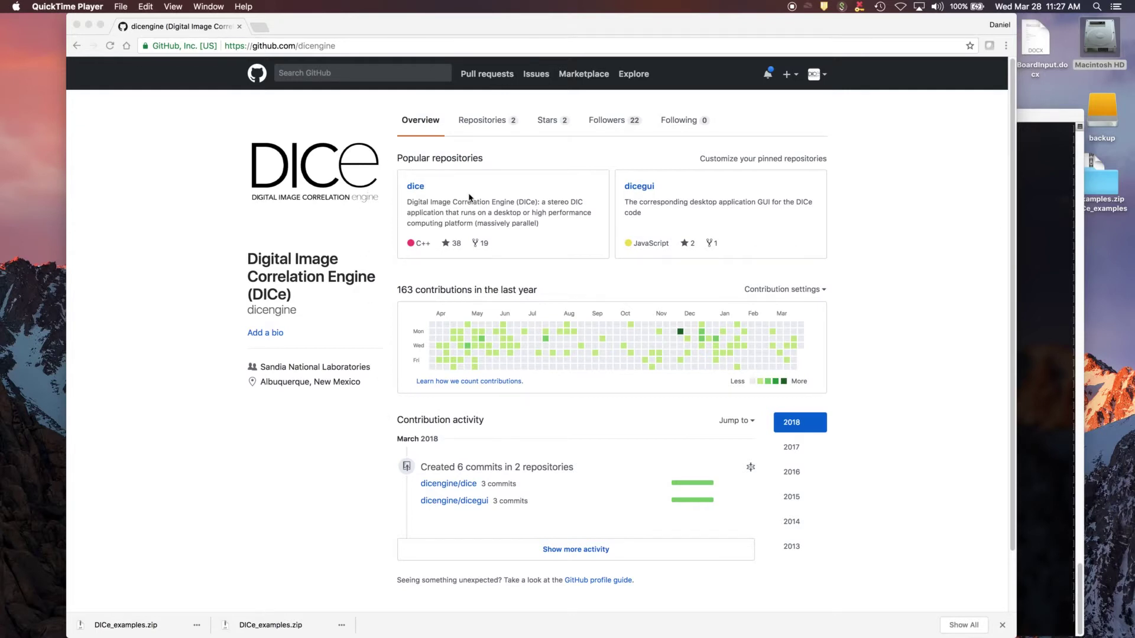
# Go from the dicengine profile to the dice repository's releases page, which lists Version 2.0-beta.8 downloads.
pyautogui.click(417, 190)
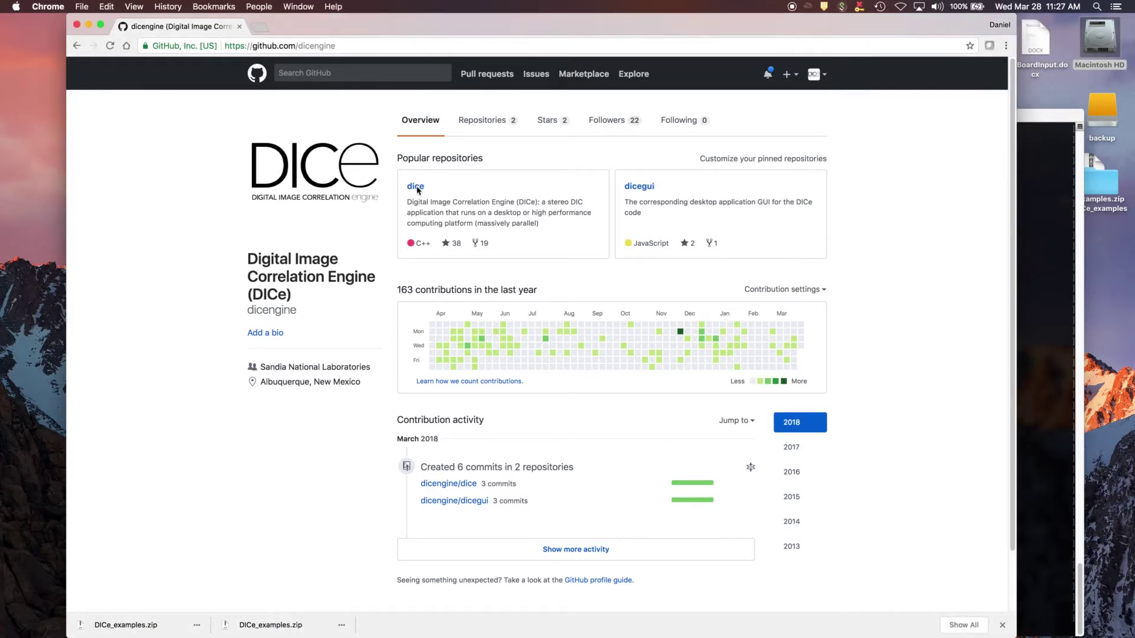
pyautogui.click(417, 188)
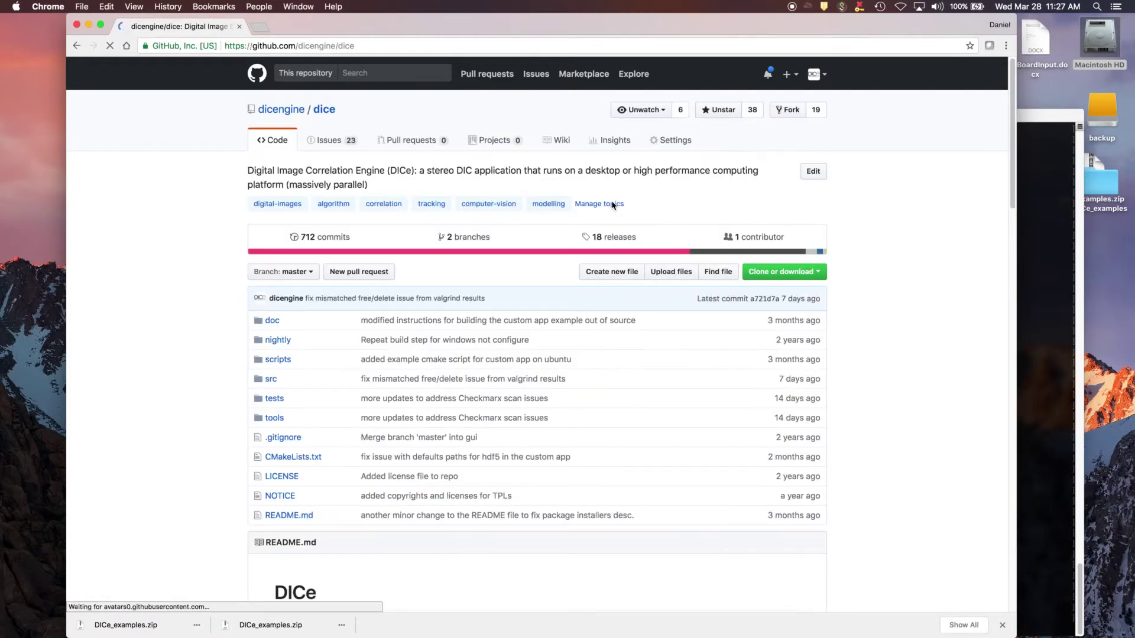
pyautogui.click(615, 239)
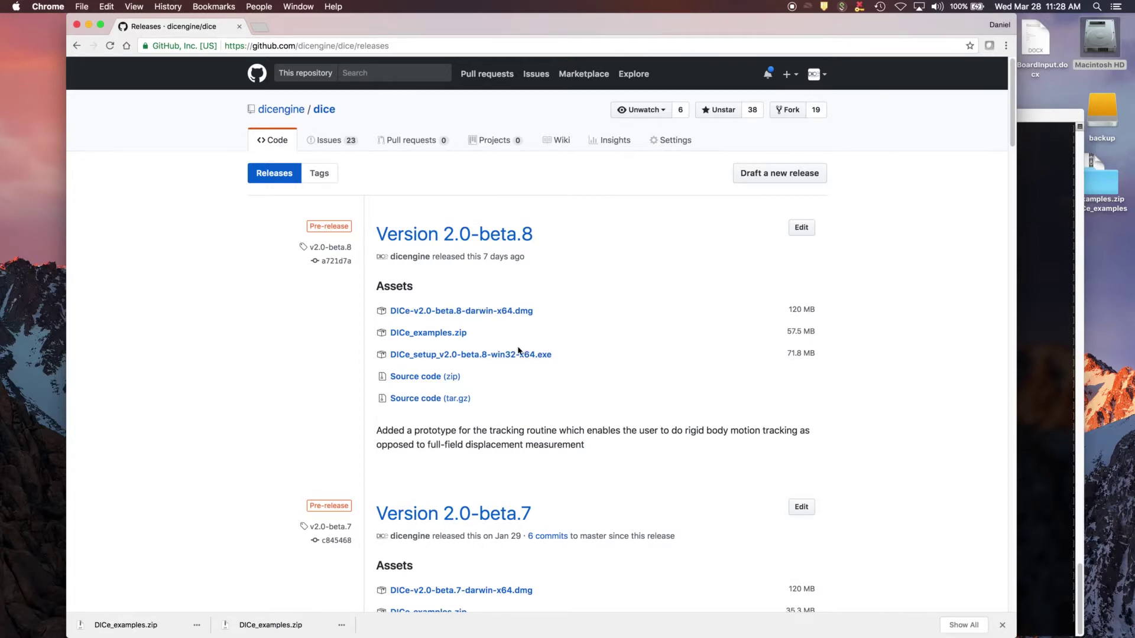
# Launch DICe by searching 'dice' in Launchpad.
pyautogui.press('F4')
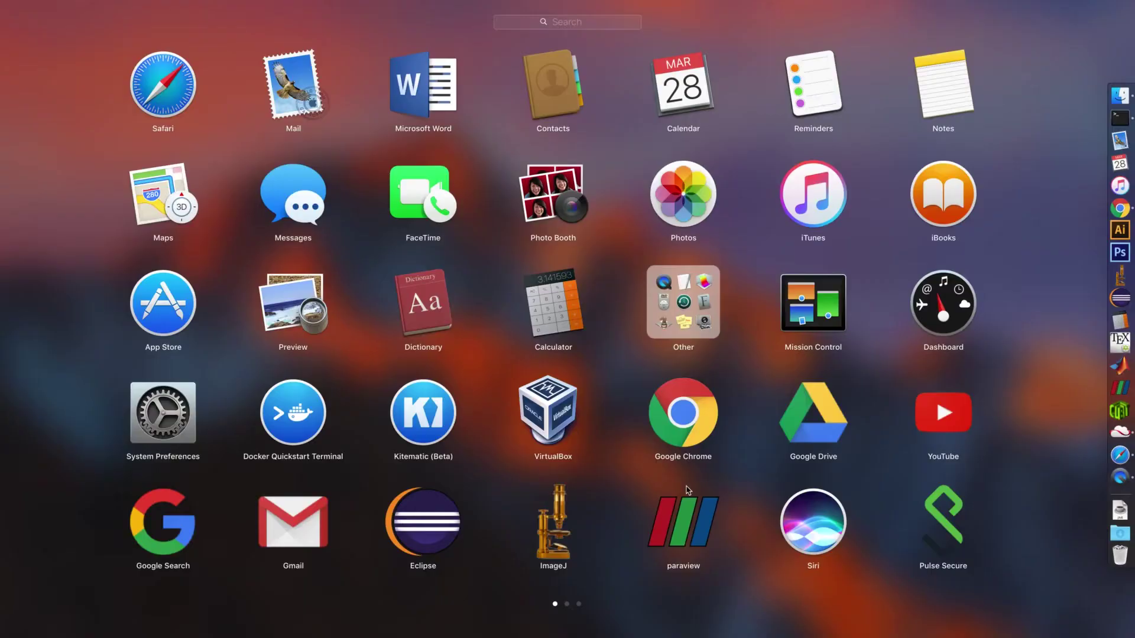
pyautogui.write('dice')
pyautogui.press('Return')
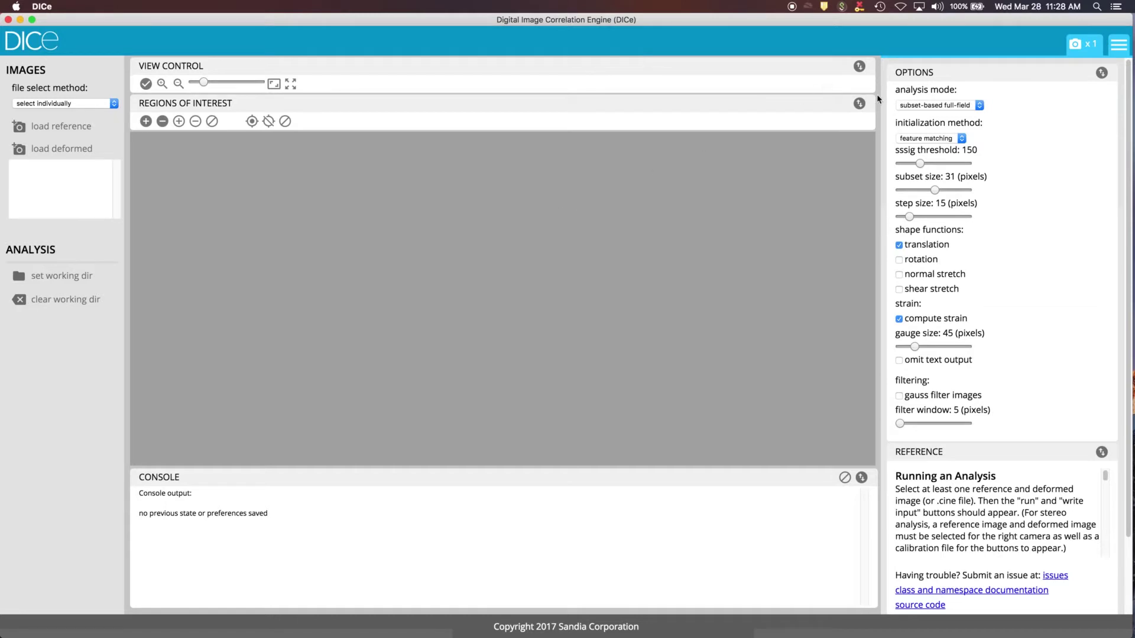
pyautogui.click(909, 109)
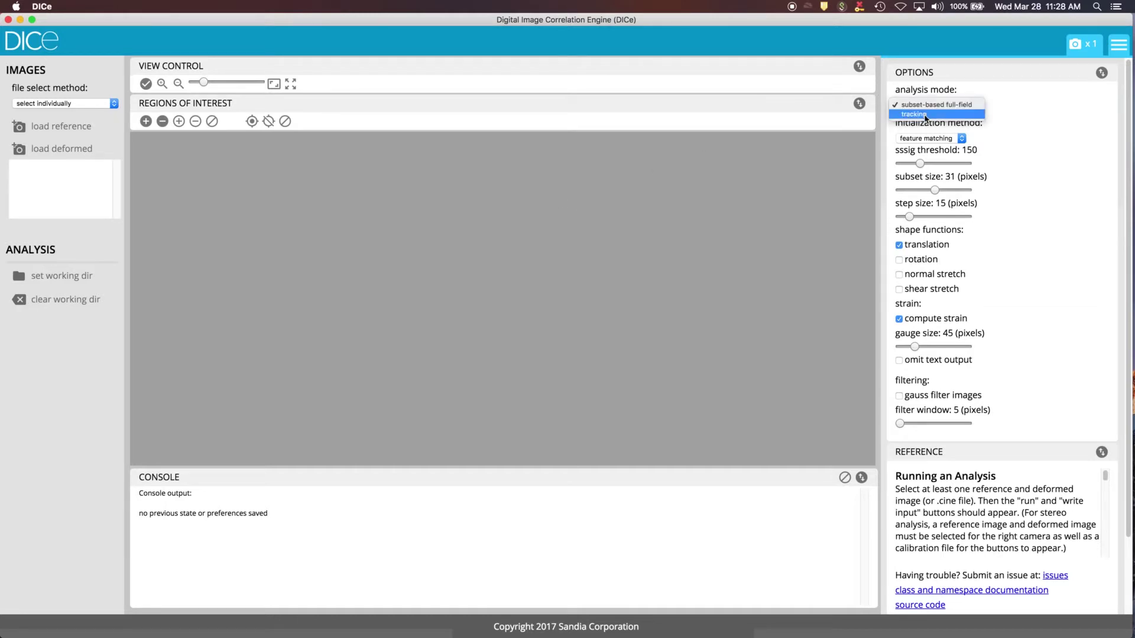
# Choose 'tracking' as DICe's analysis mode instead of subset-based full-field.
pyautogui.click(926, 115)
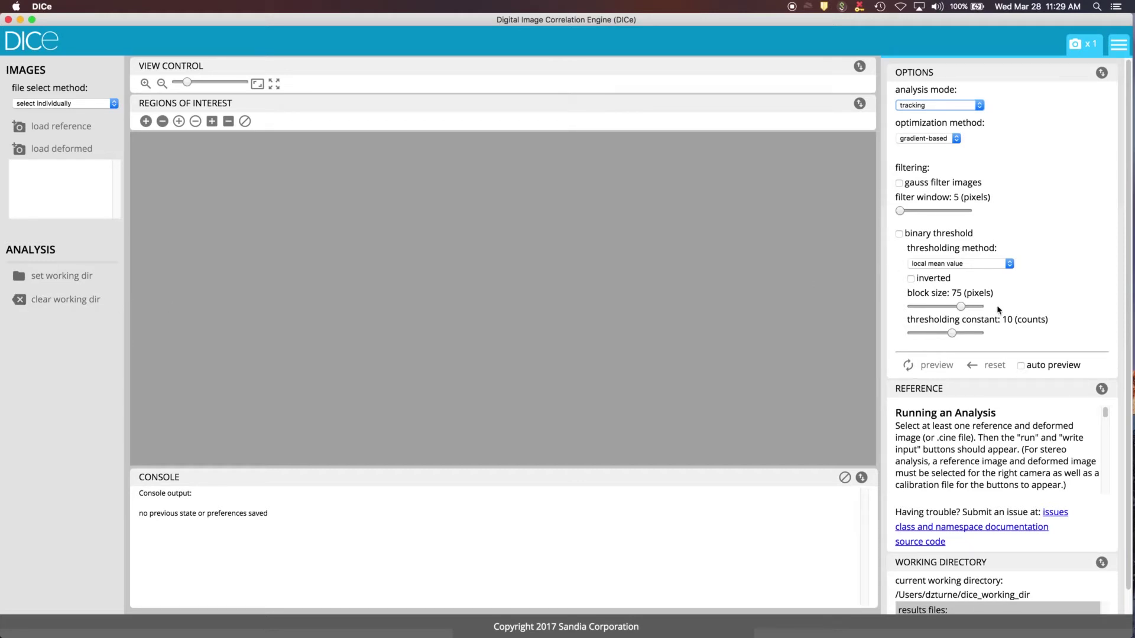
pyautogui.scroll(-3, 1061, 413)
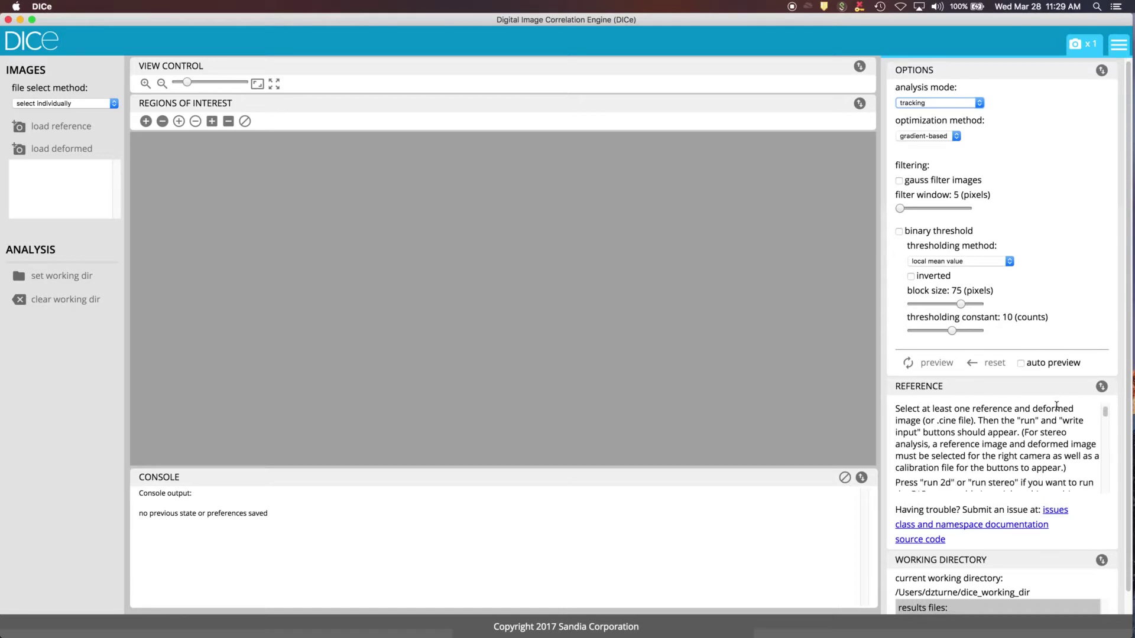
pyautogui.scroll(-5, 1066, 437)
pyautogui.scroll(-1, 1086, 528)
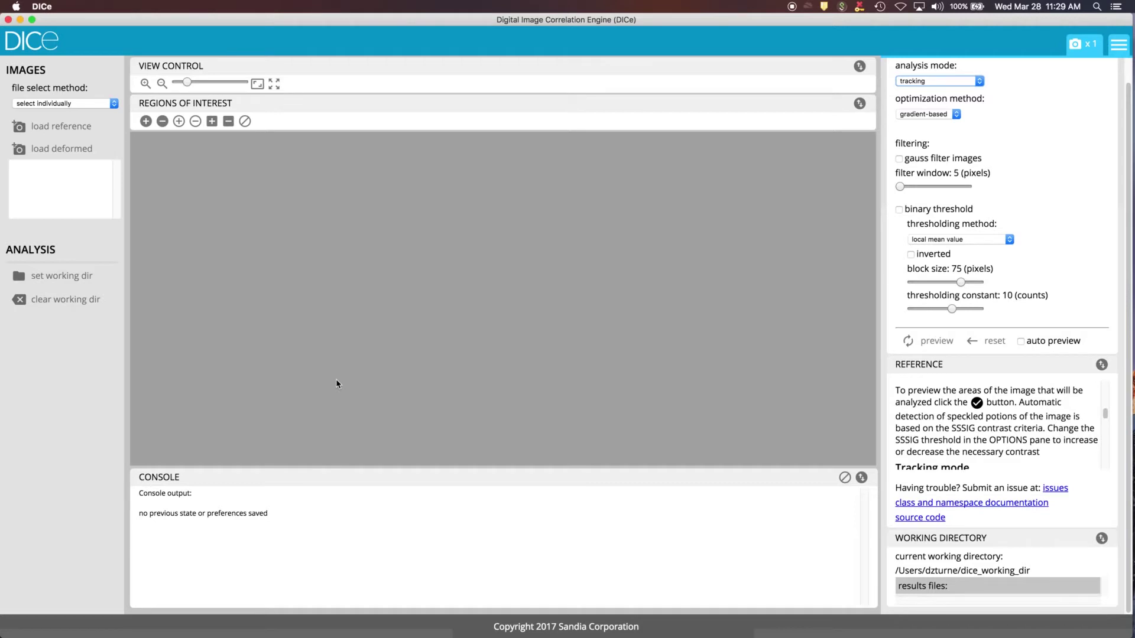
pyautogui.click(859, 481)
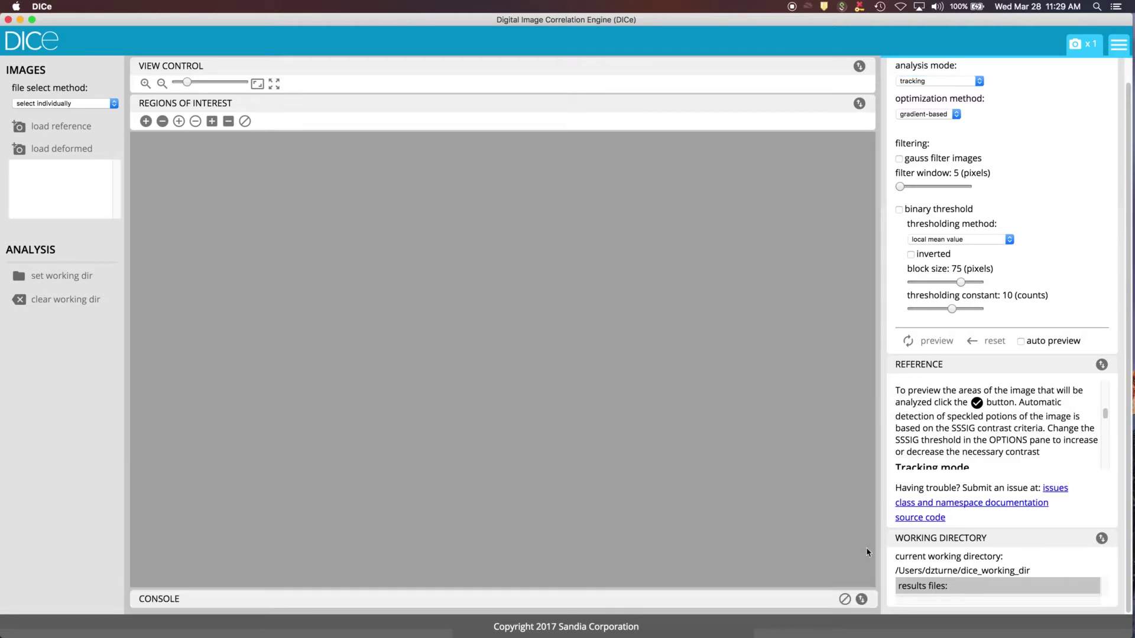
pyautogui.click(861, 600)
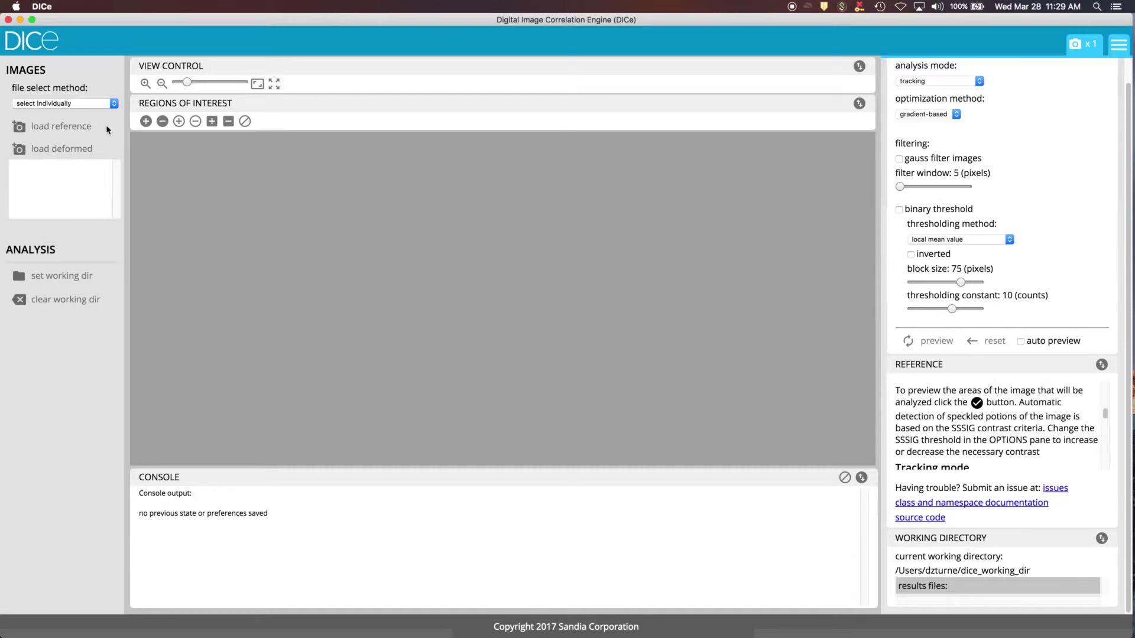
pyautogui.click(81, 107)
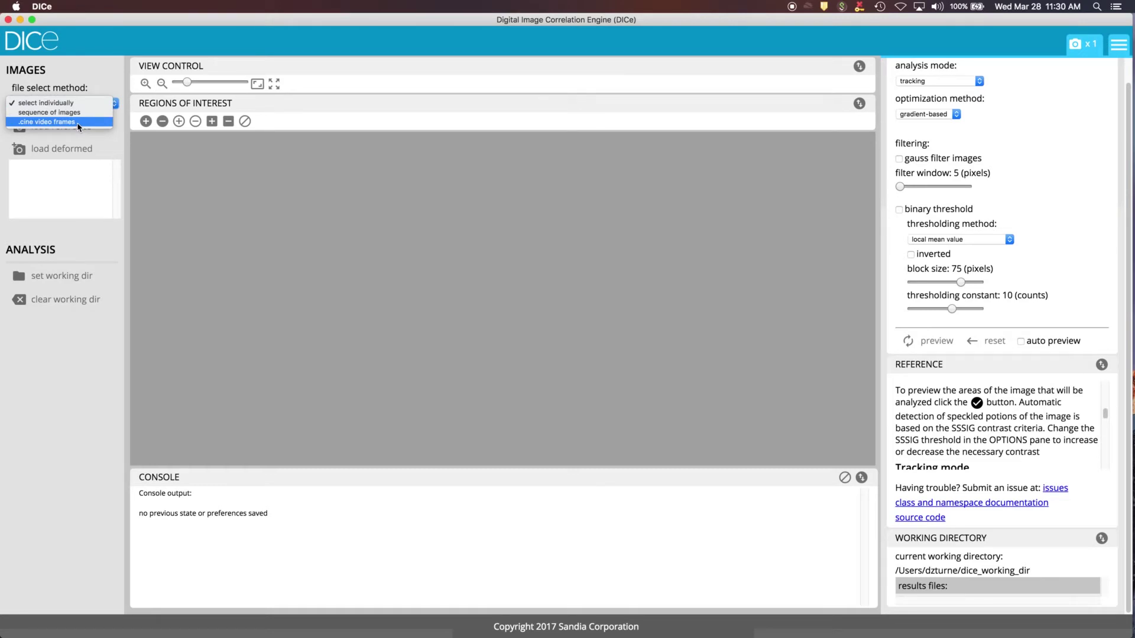
# Set the file select method to '.cine video frames' and browse for a cine file.
pyautogui.click(78, 126)
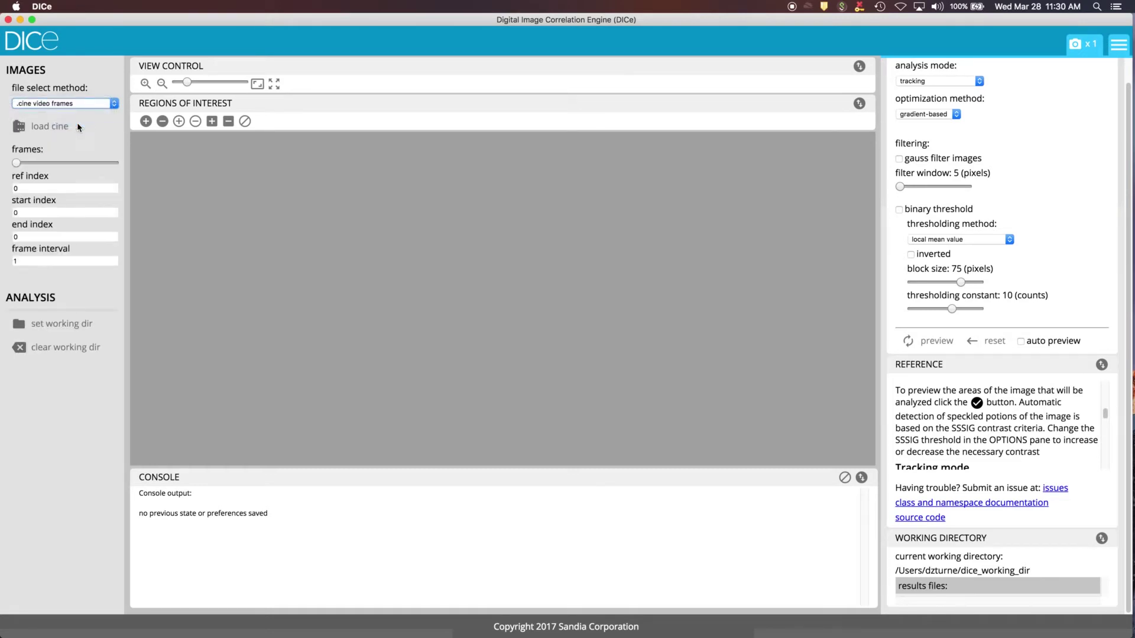
pyautogui.click(42, 128)
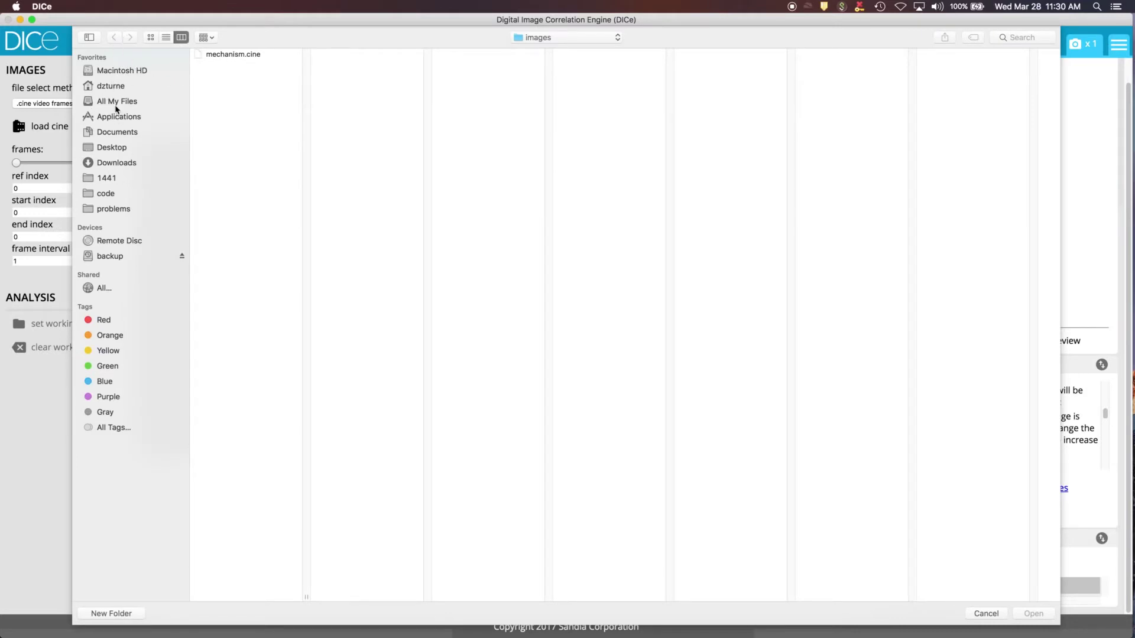
# Load mechanism.cine from Desktop > DICe_examples > tracking_mechanism > images.
pyautogui.click(117, 88)
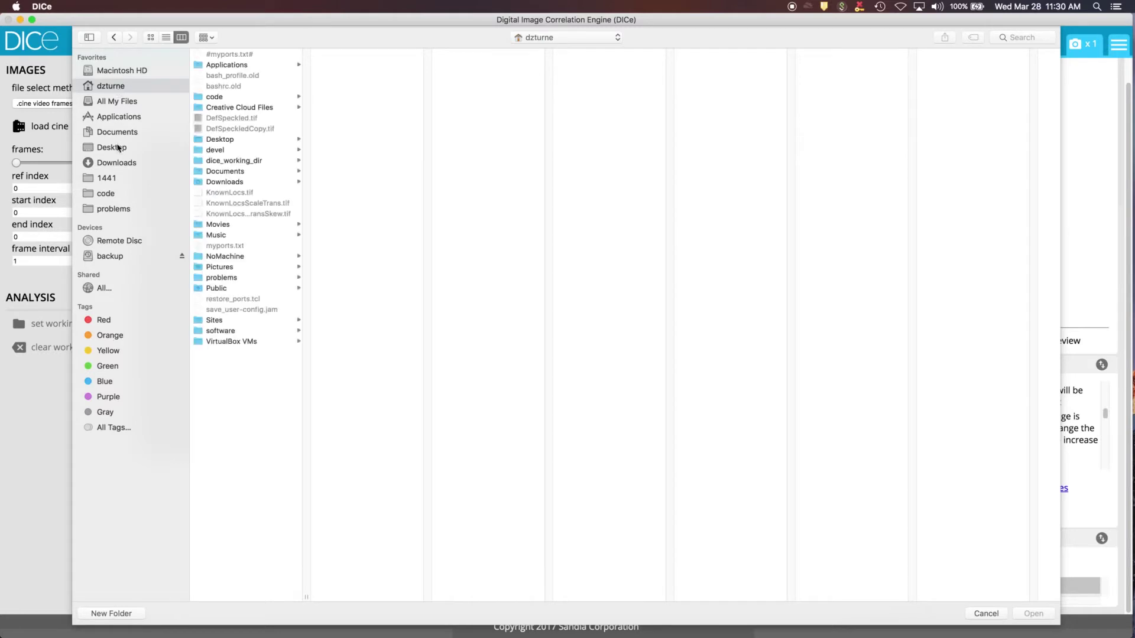
pyautogui.click(119, 148)
pyautogui.click(251, 57)
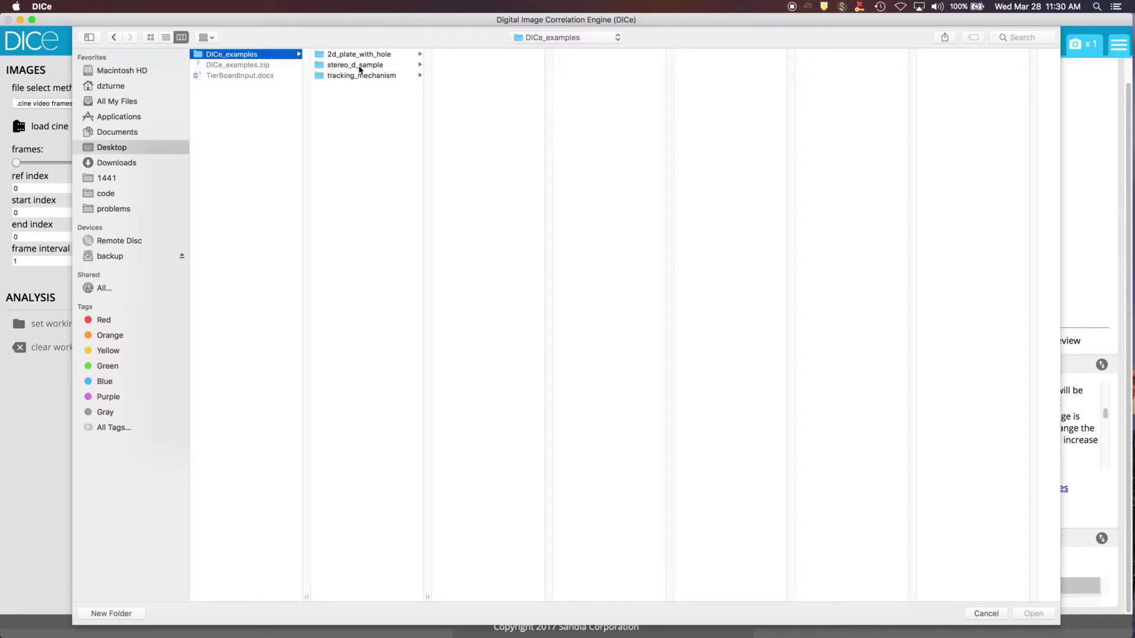
pyautogui.click(340, 77)
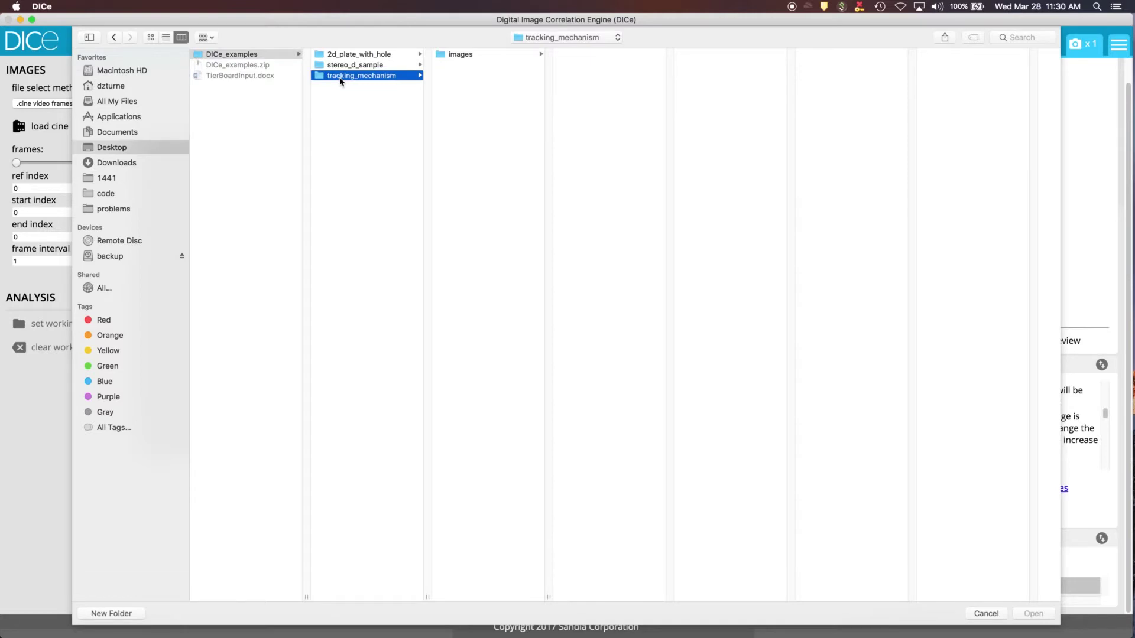
pyautogui.click(460, 56)
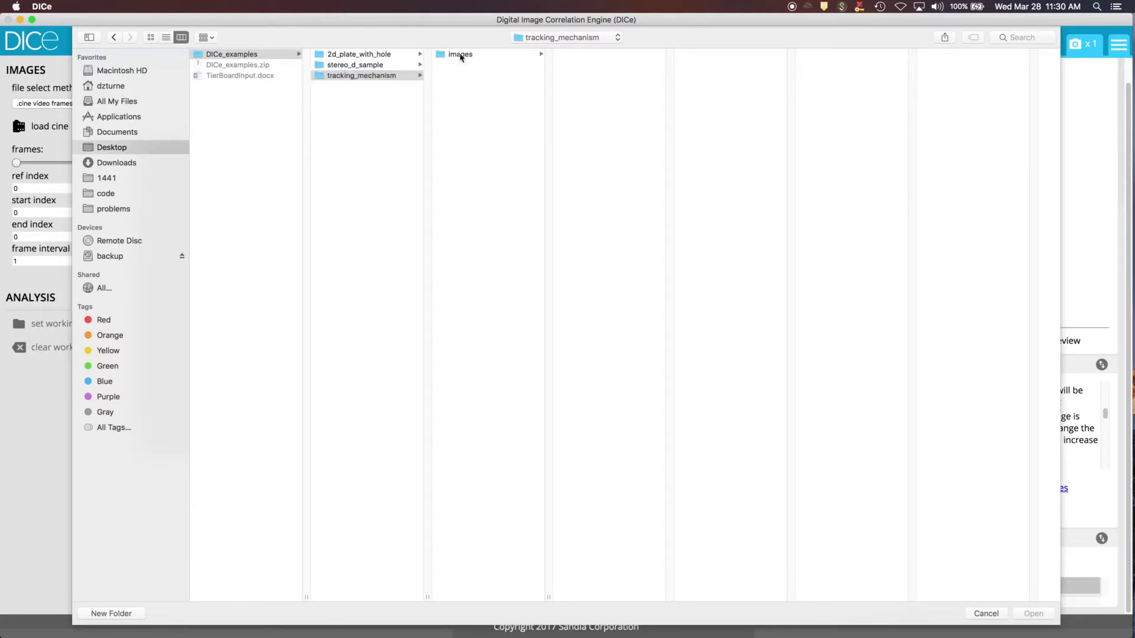
pyautogui.click(608, 56)
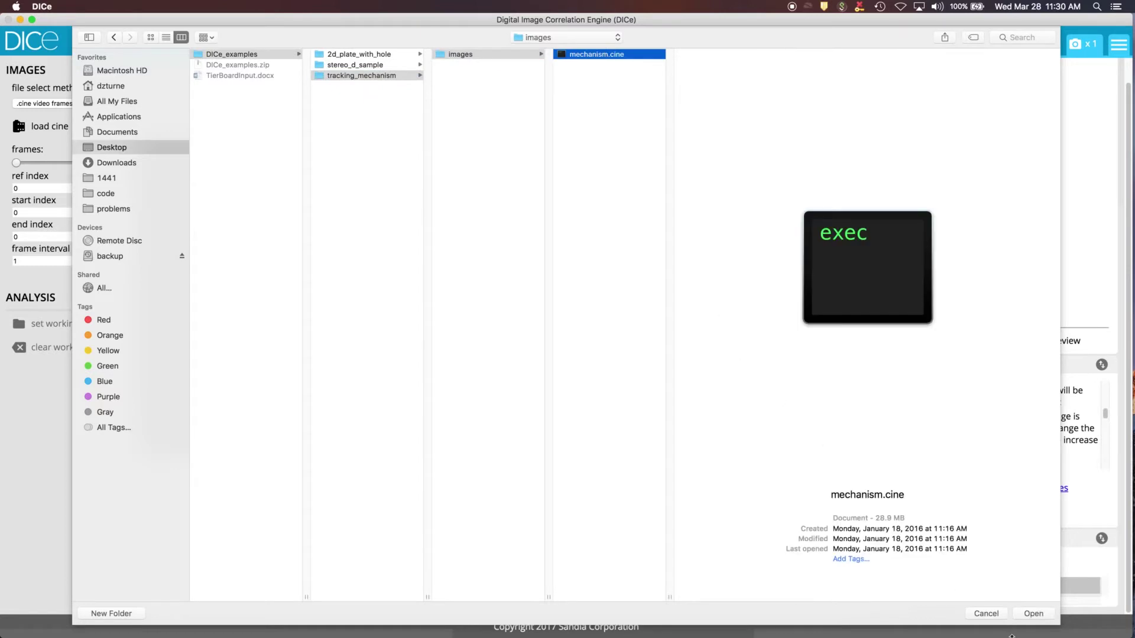
pyautogui.click(1034, 615)
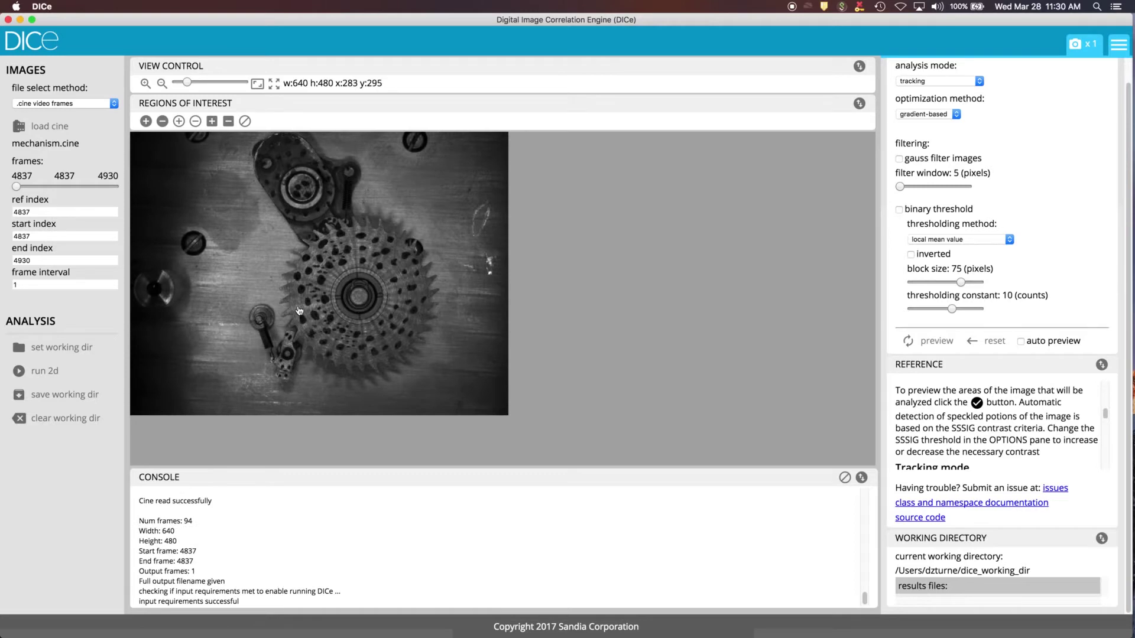
# Scrub the frames slider, then return the reference and start index to frame 4837.
pyautogui.scroll(1, 334, 347)
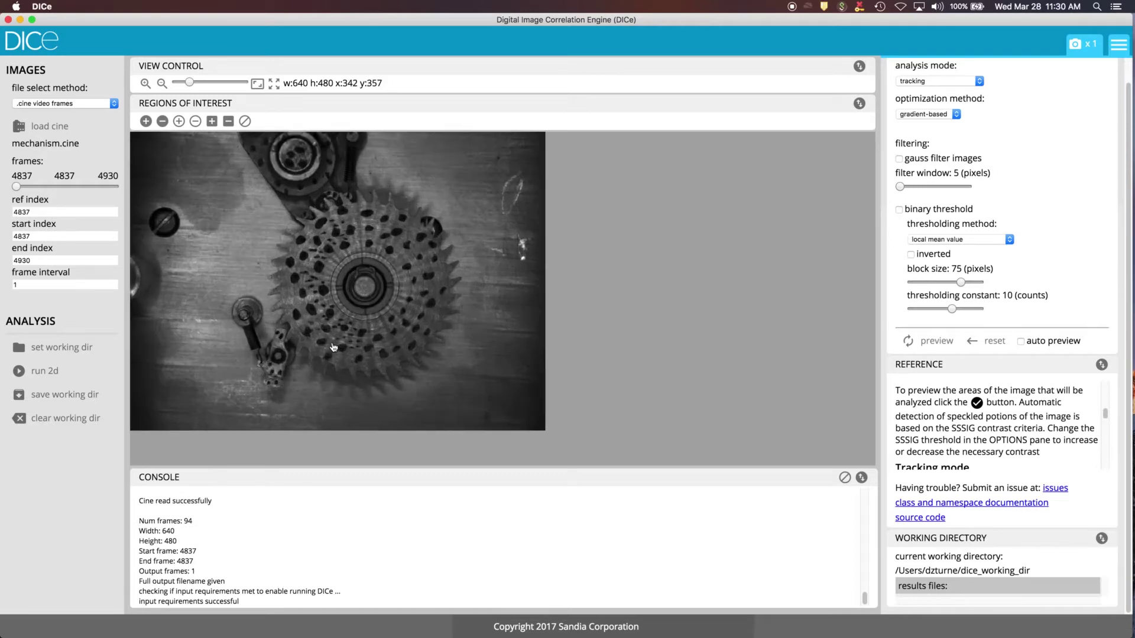
pyautogui.scroll(4, 334, 347)
pyautogui.scroll(-4, 334, 348)
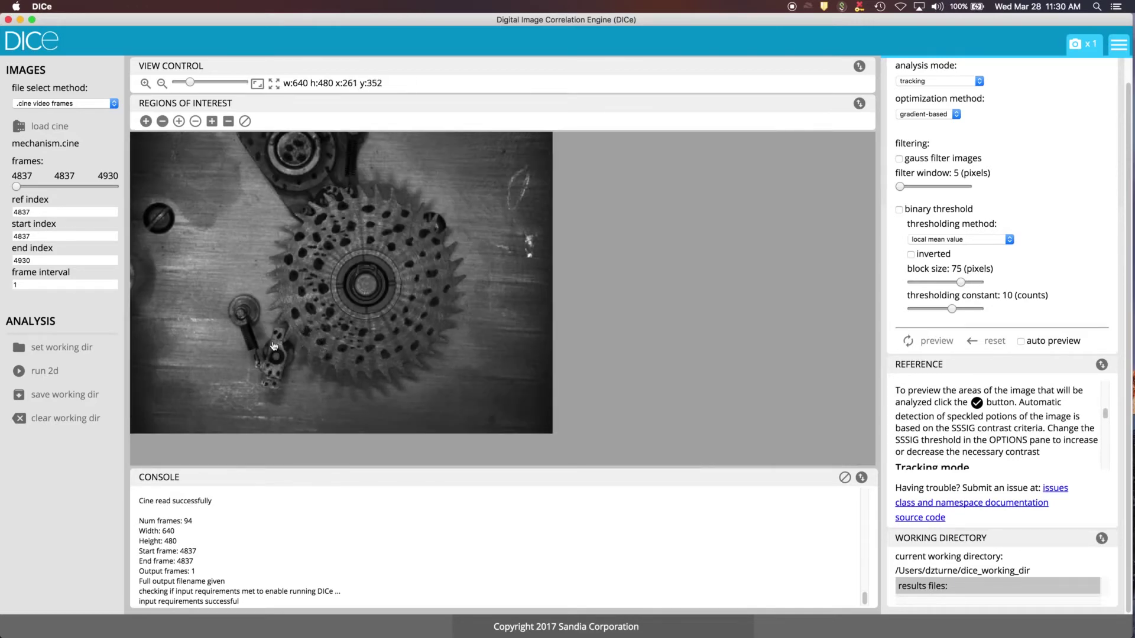
pyautogui.scroll(3, 315, 250)
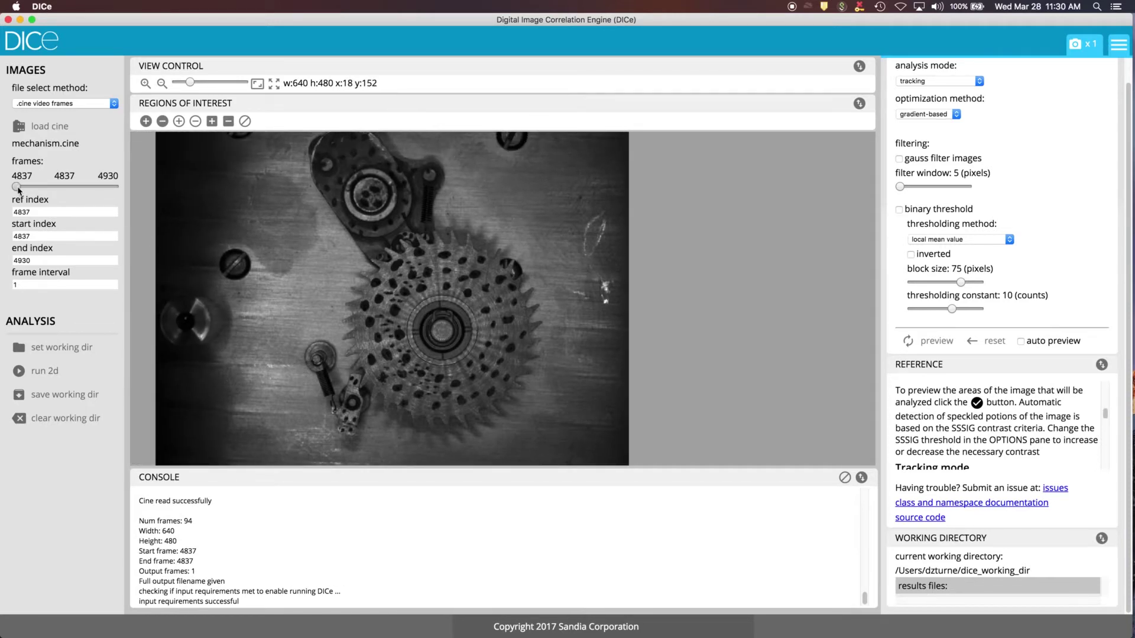
pyautogui.moveTo(19, 189); pyautogui.dragTo(56, 190)
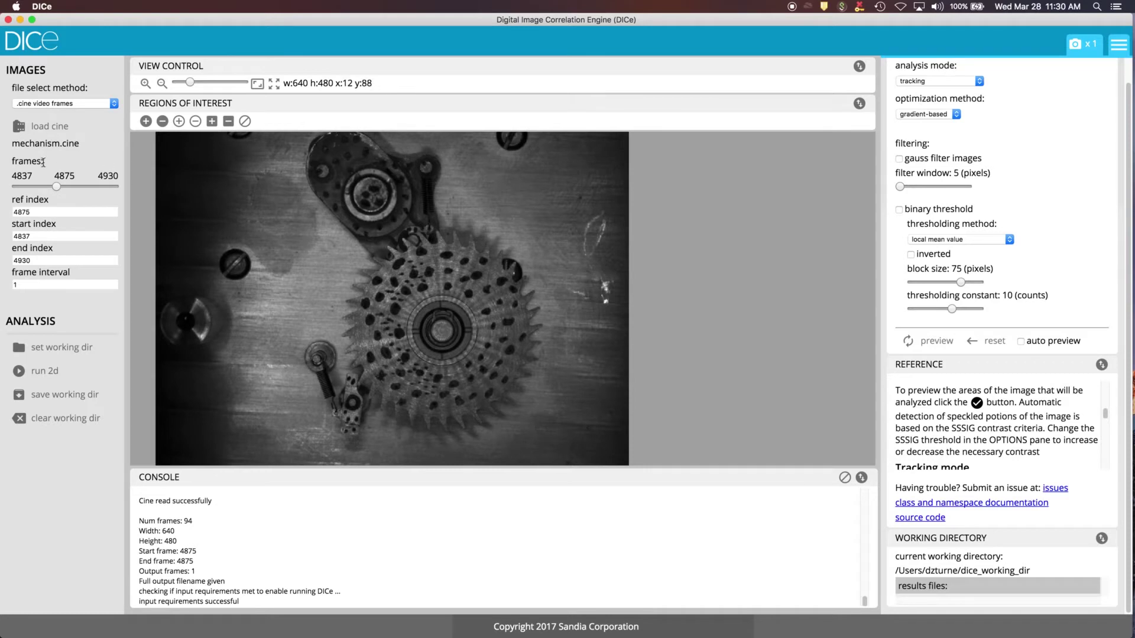
pyautogui.moveTo(56, 188); pyautogui.dragTo(71, 187)
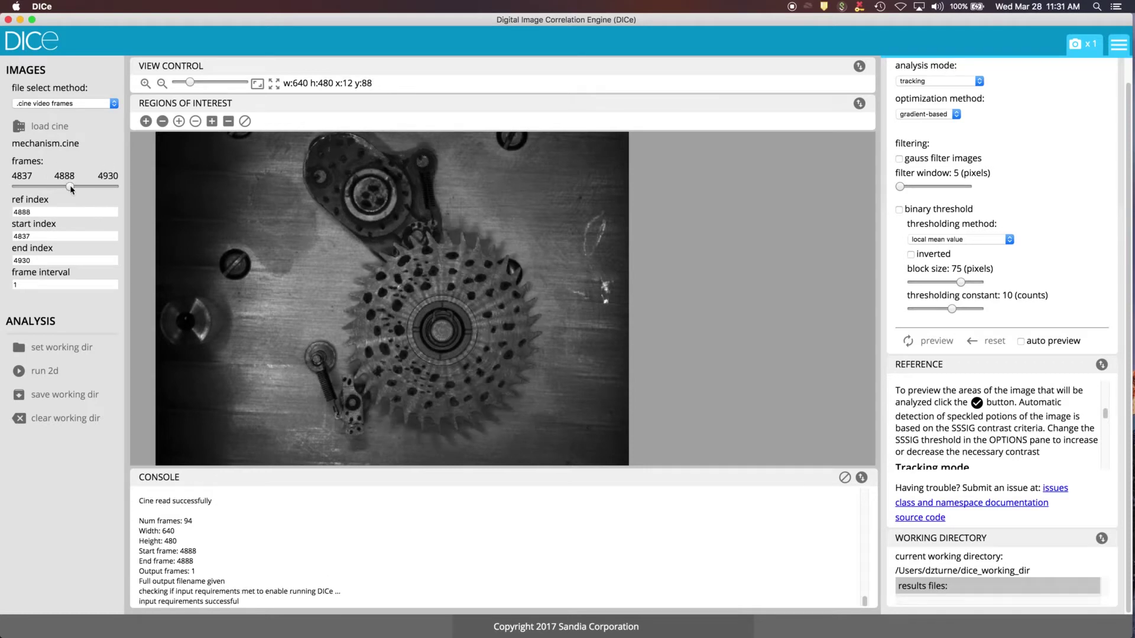
pyautogui.moveTo(70, 187); pyautogui.dragTo(2, 182)
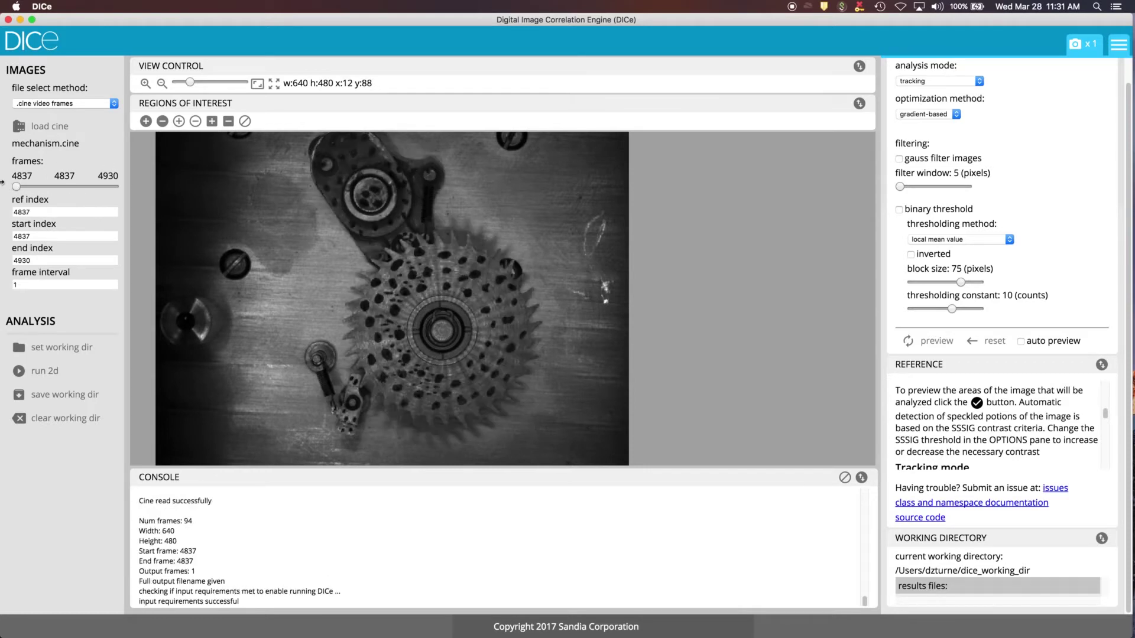
# Zoom in and draw a four-corner region of interest on the speckled lever tip.
pyautogui.click(146, 122)
pyautogui.scroll(5, 424, 411)
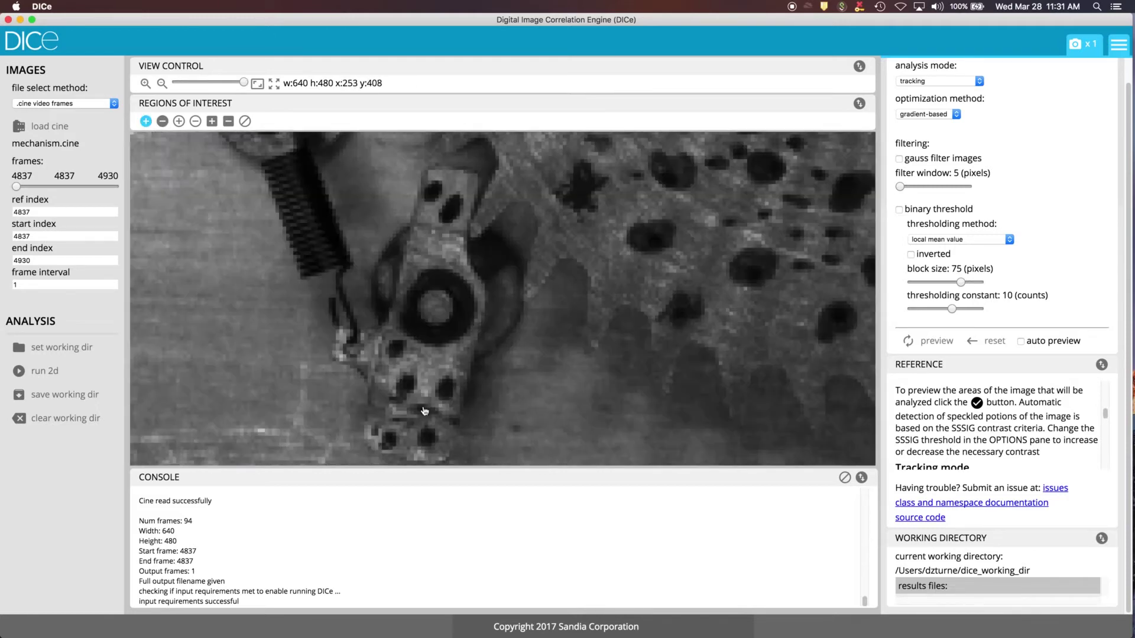
pyautogui.moveTo(425, 412); pyautogui.dragTo(423, 331)
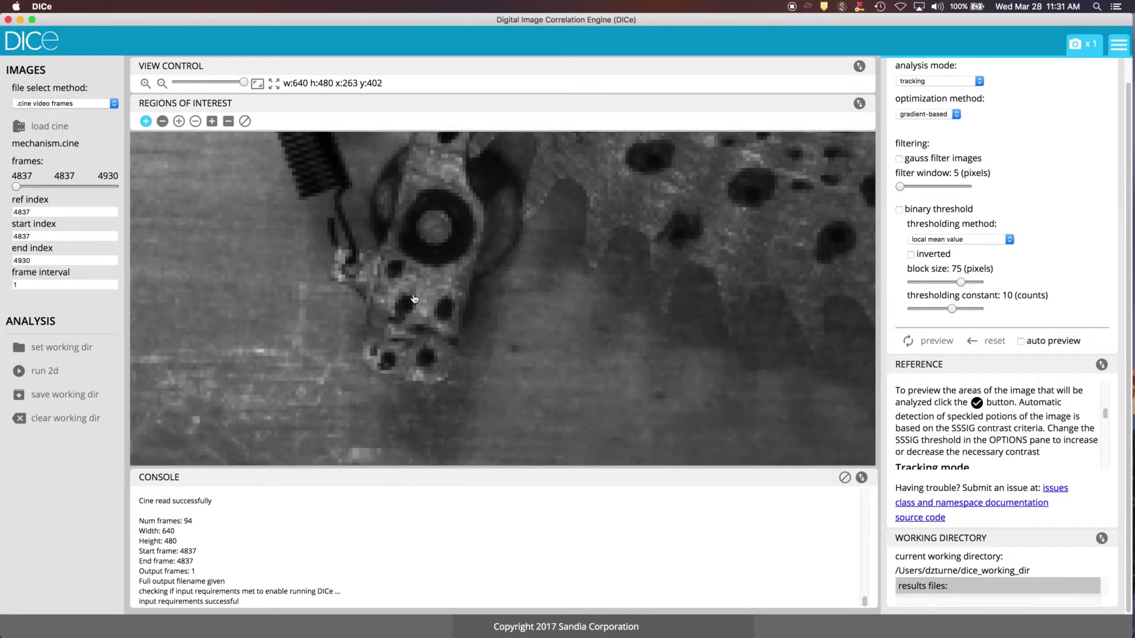
pyautogui.click(384, 273)
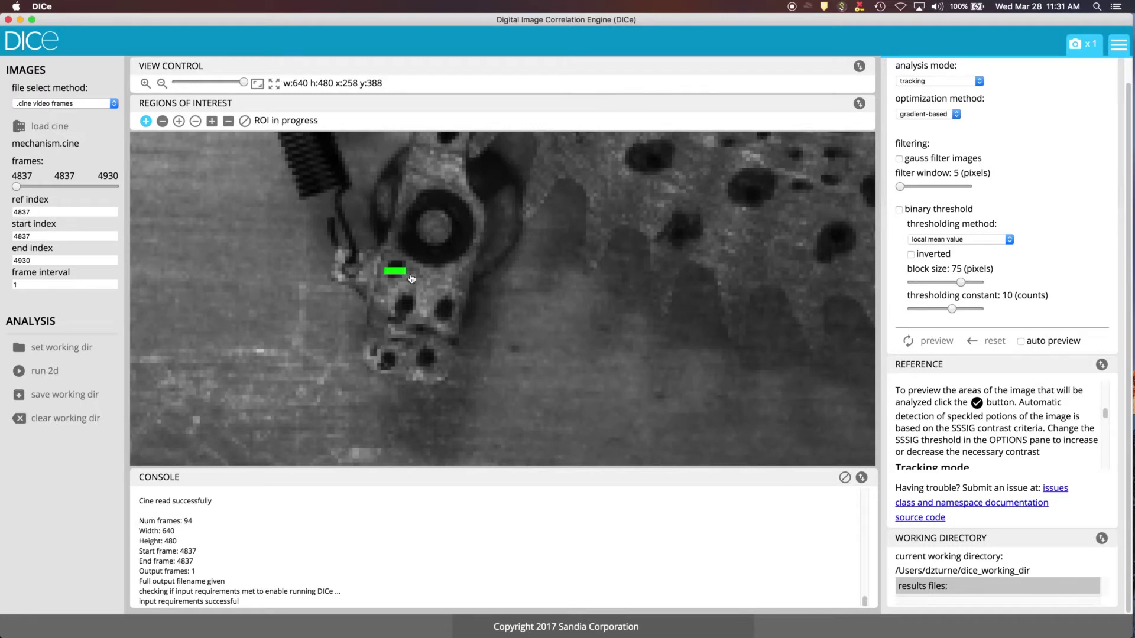
pyautogui.click(471, 289)
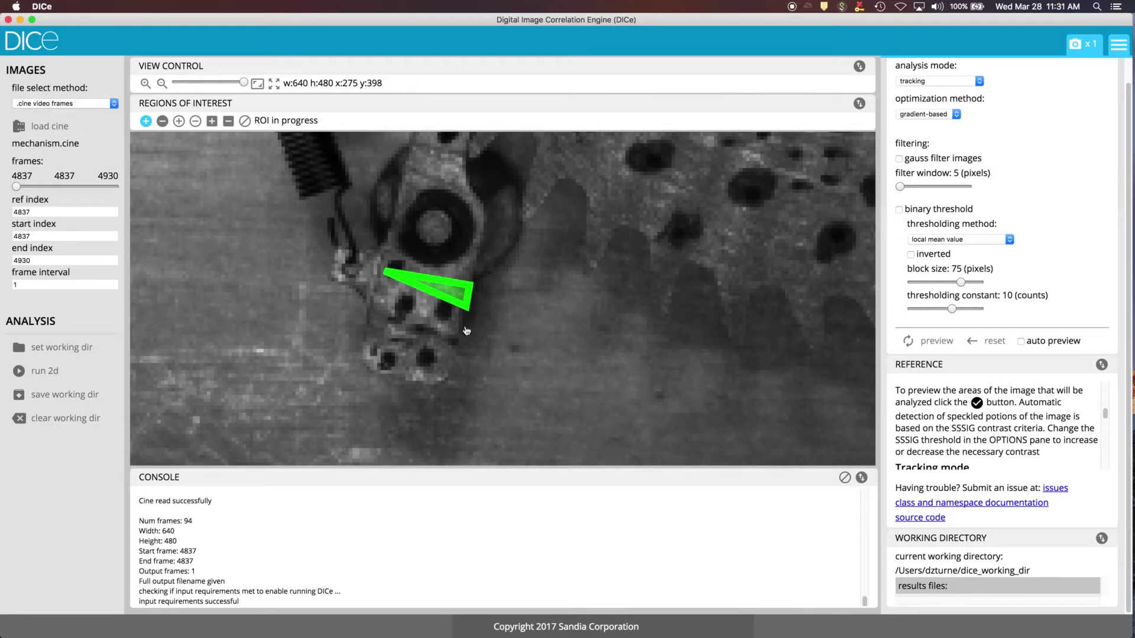
pyautogui.click(438, 380)
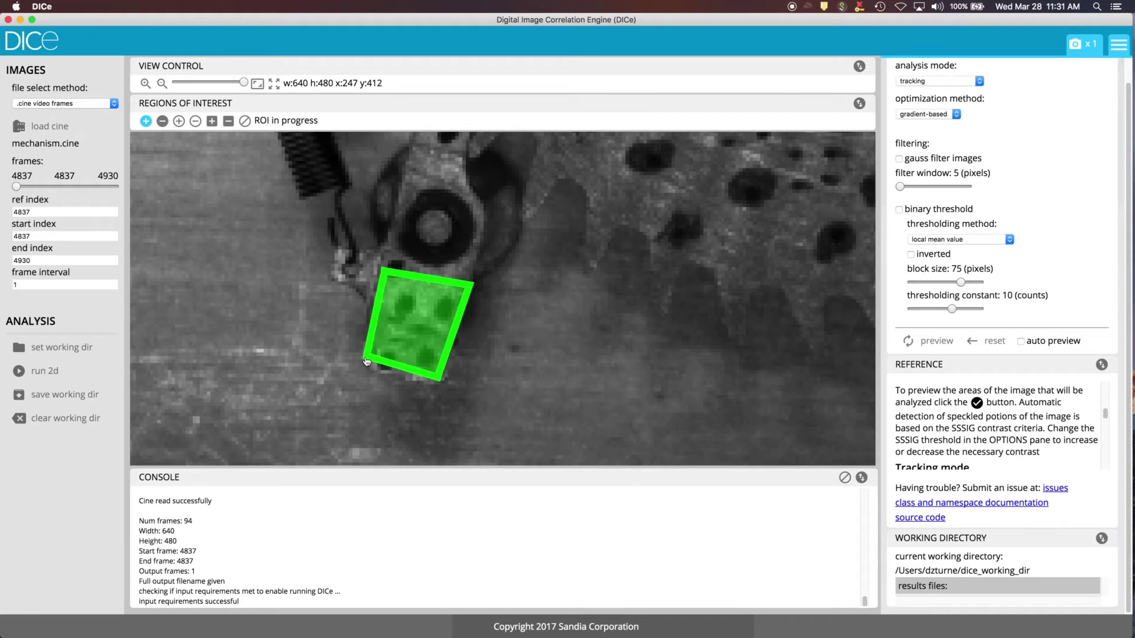
pyautogui.click(364, 358)
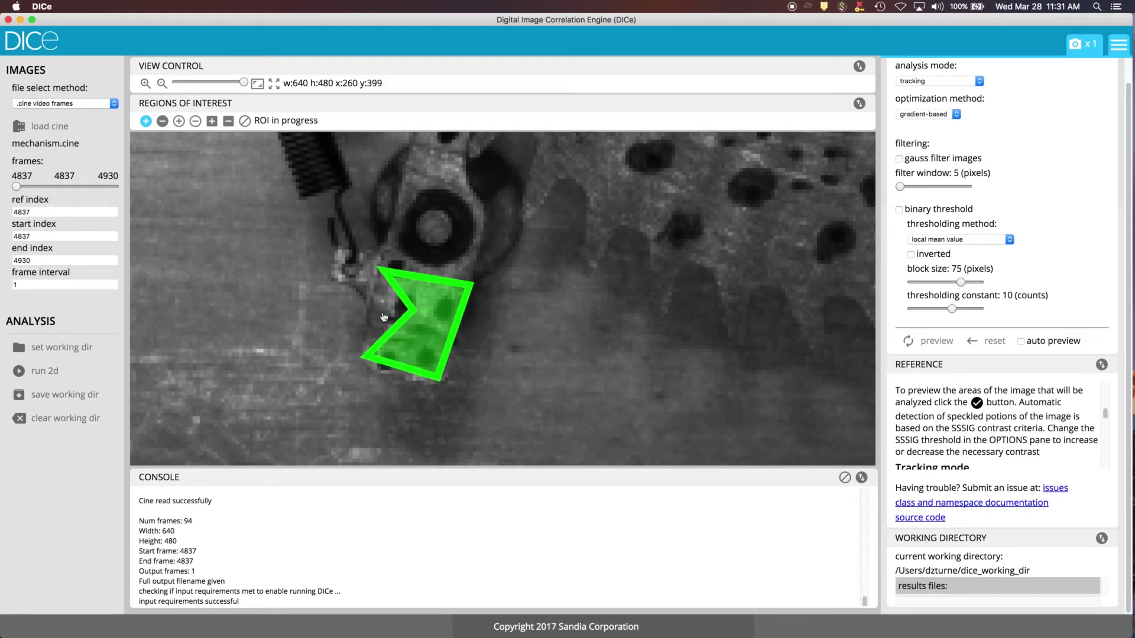
pyautogui.doubleClick(413, 320)
pyautogui.scroll(-5, 503, 343)
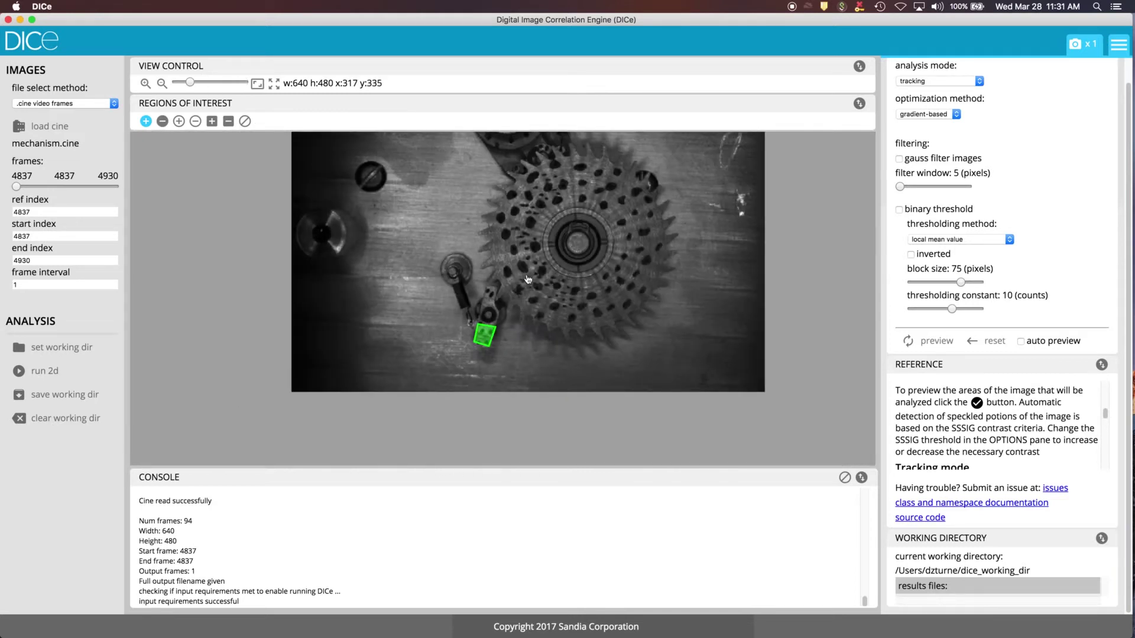
pyautogui.scroll(2, 466, 360)
pyautogui.scroll(3, 466, 360)
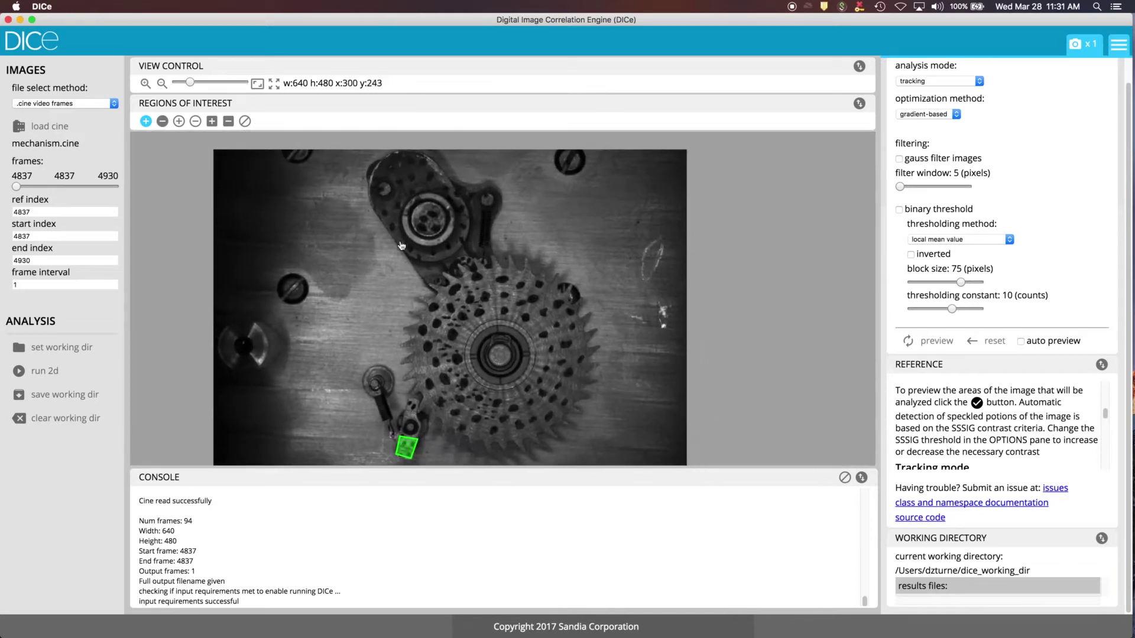
pyautogui.scroll(1, 351, 243)
# Trace an oval region of interest around the upper disc of the mechanism.
pyautogui.click(370, 179)
pyautogui.moveTo(378, 170)
pyautogui.mouseDown()
pyautogui.moveTo(401, 156)
pyautogui.moveTo(428, 162)
pyautogui.moveTo(470, 231)
pyautogui.moveTo(456, 257)
pyautogui.moveTo(421, 262)
pyautogui.moveTo(371, 200)
pyautogui.mouseUp()
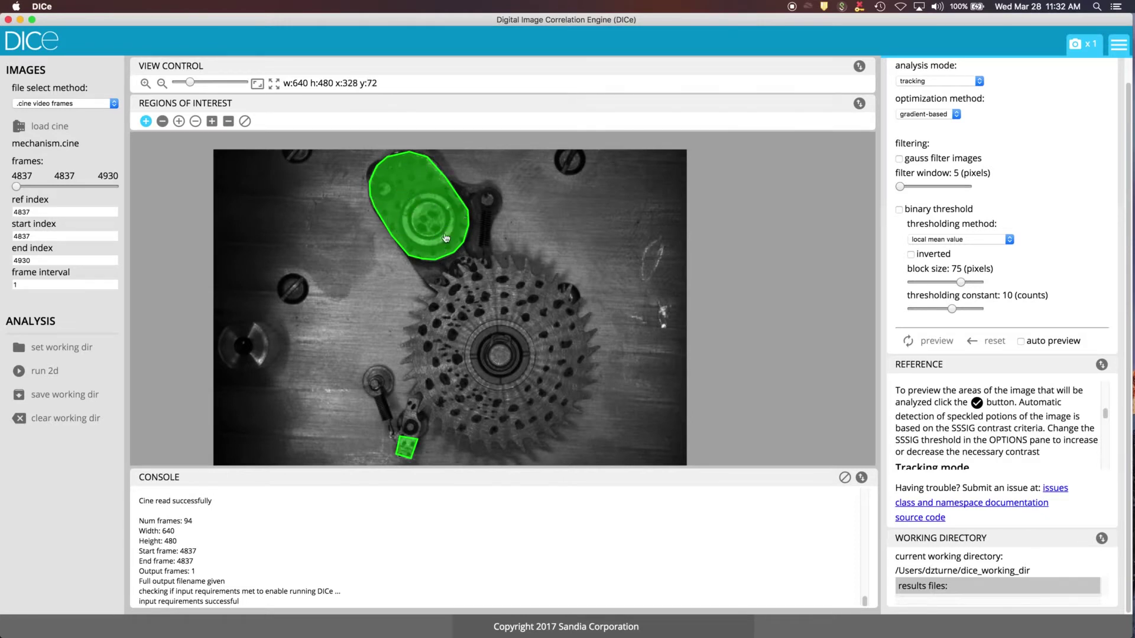
pyautogui.click(179, 124)
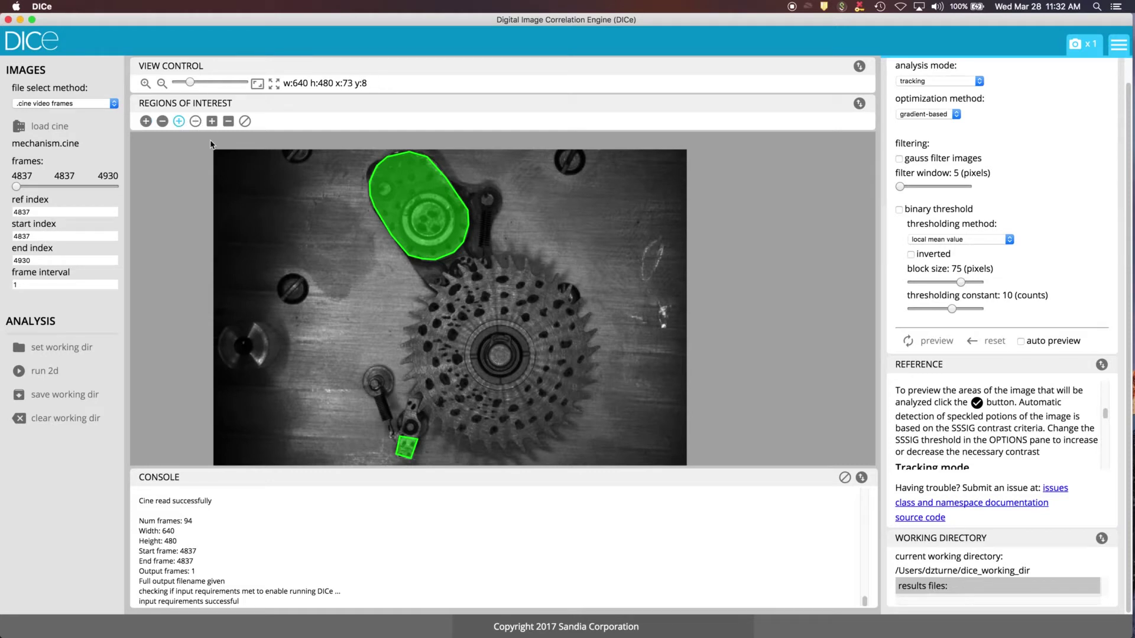
# Draw a circular exclusion around the central hub inside the upper region.
pyautogui.click(403, 219)
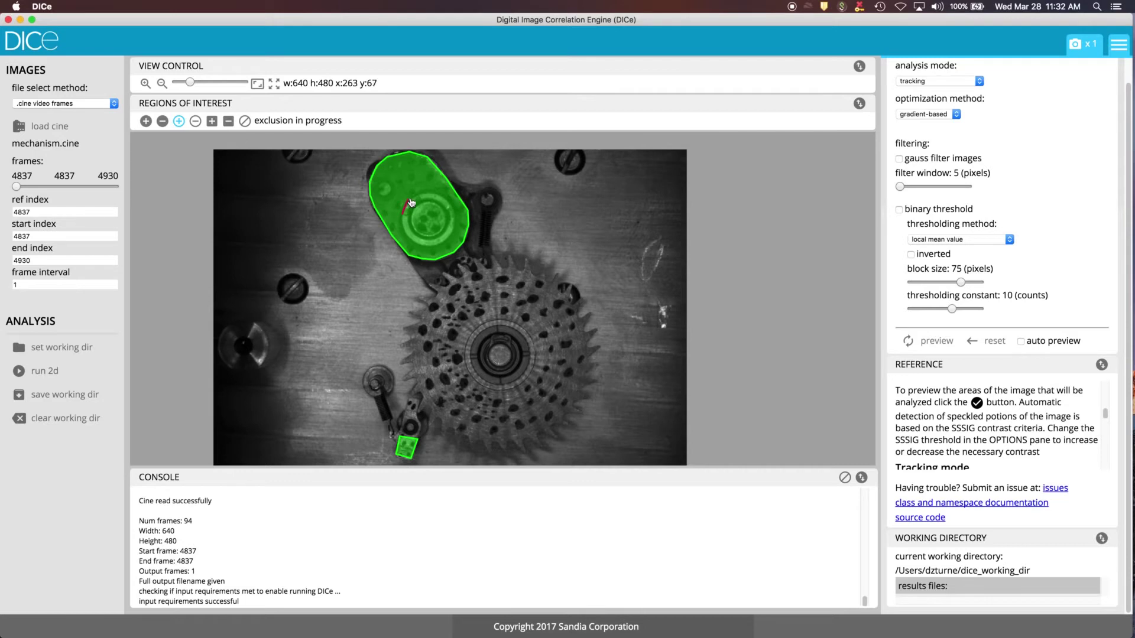
pyautogui.moveTo(411, 203)
pyautogui.mouseDown()
pyautogui.moveTo(436, 196)
pyautogui.moveTo(455, 216)
pyautogui.moveTo(453, 242)
pyautogui.moveTo(421, 254)
pyautogui.moveTo(397, 222)
pyautogui.moveTo(435, 220)
pyautogui.mouseUp()
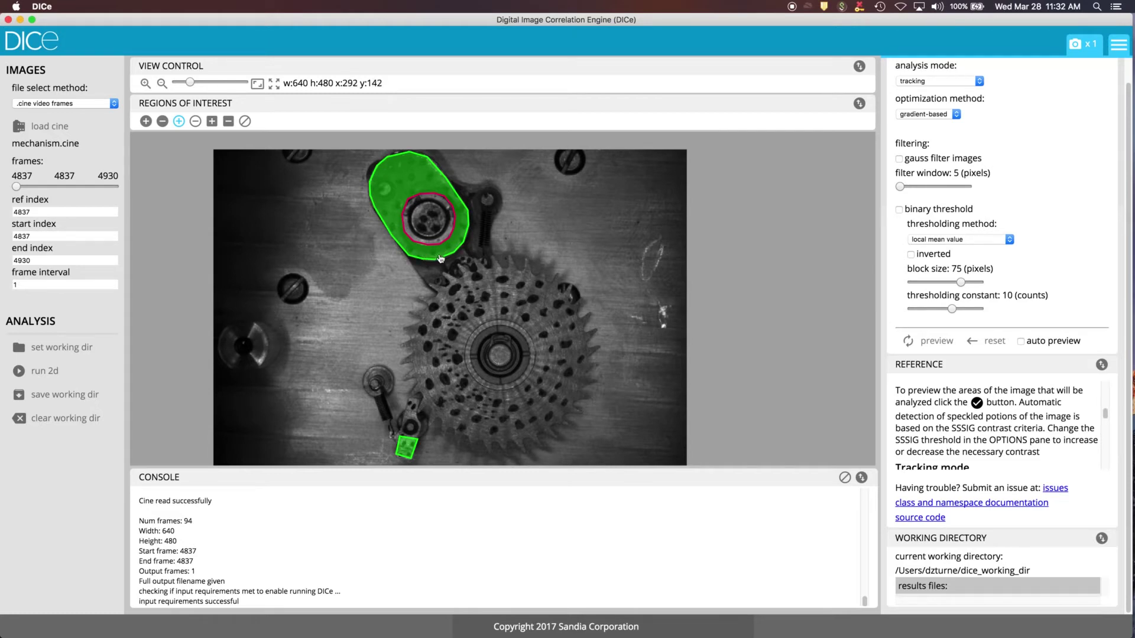
pyautogui.click(211, 123)
# Draw a cyan obstruction polygon between the upper disc and gear, then remove it.
pyautogui.click(423, 293)
pyautogui.click(525, 229)
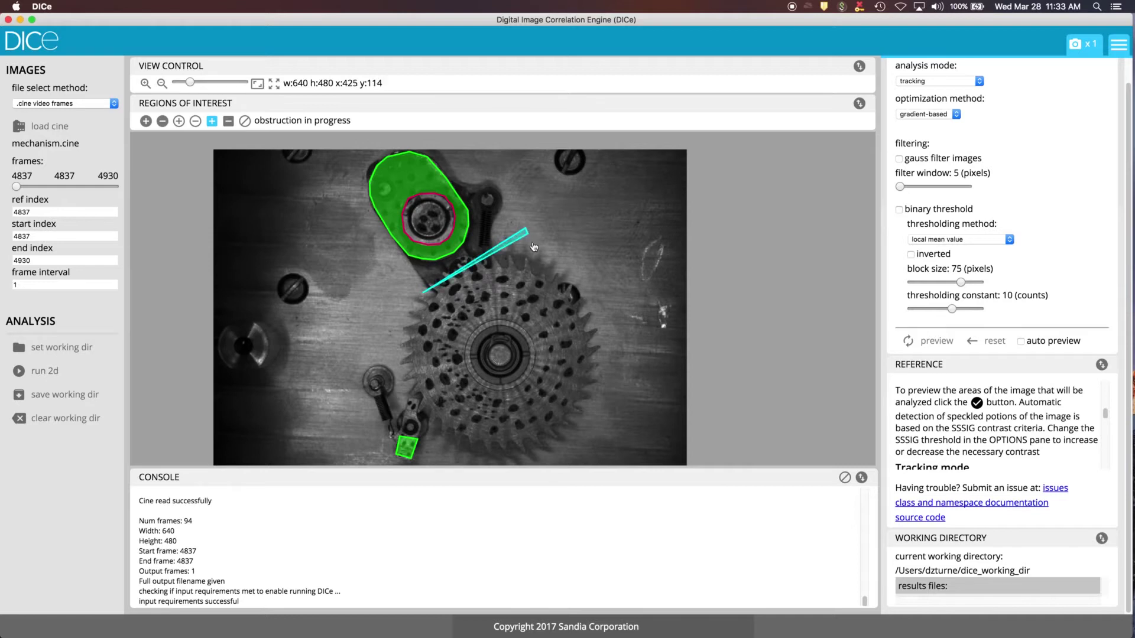
pyautogui.click(541, 251)
pyautogui.click(503, 292)
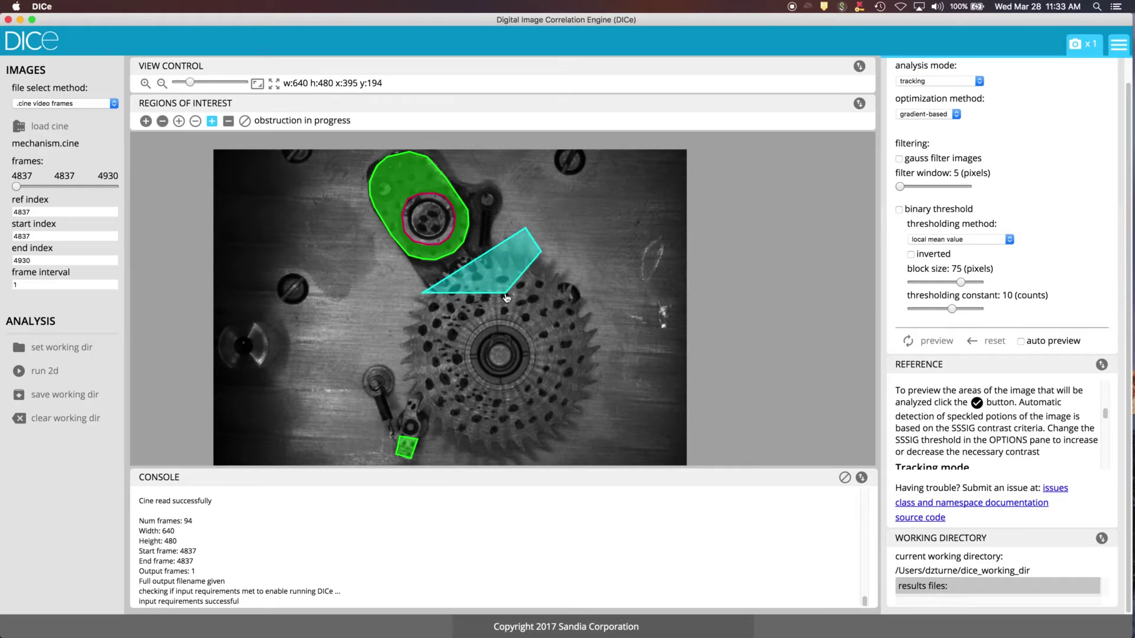
pyautogui.click(453, 309)
pyautogui.doubleClick(425, 328)
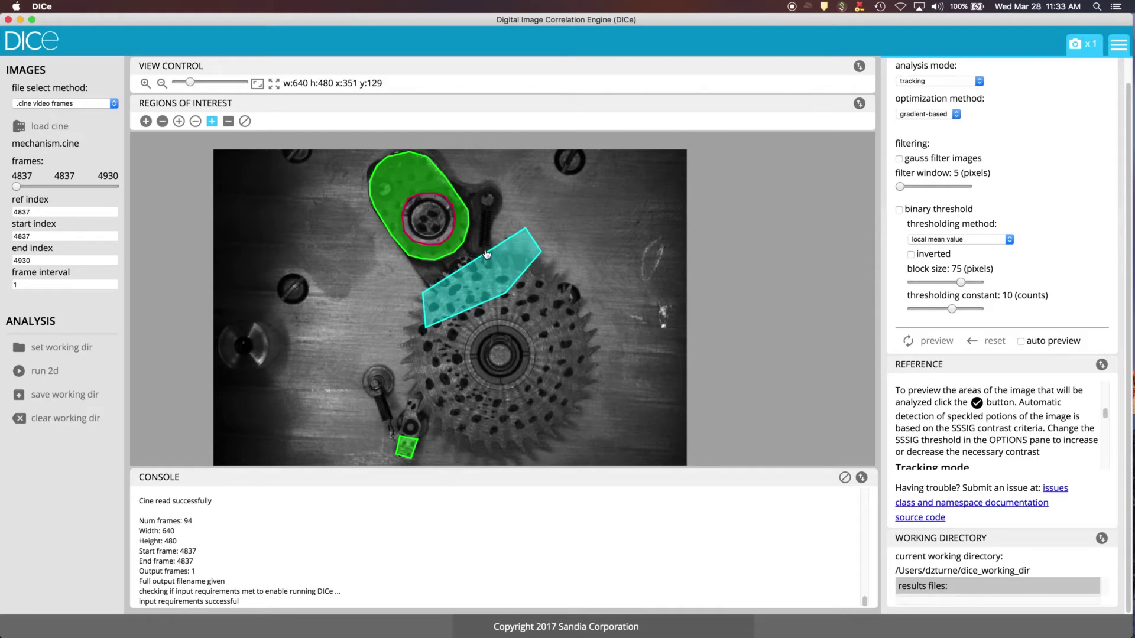
pyautogui.click(229, 122)
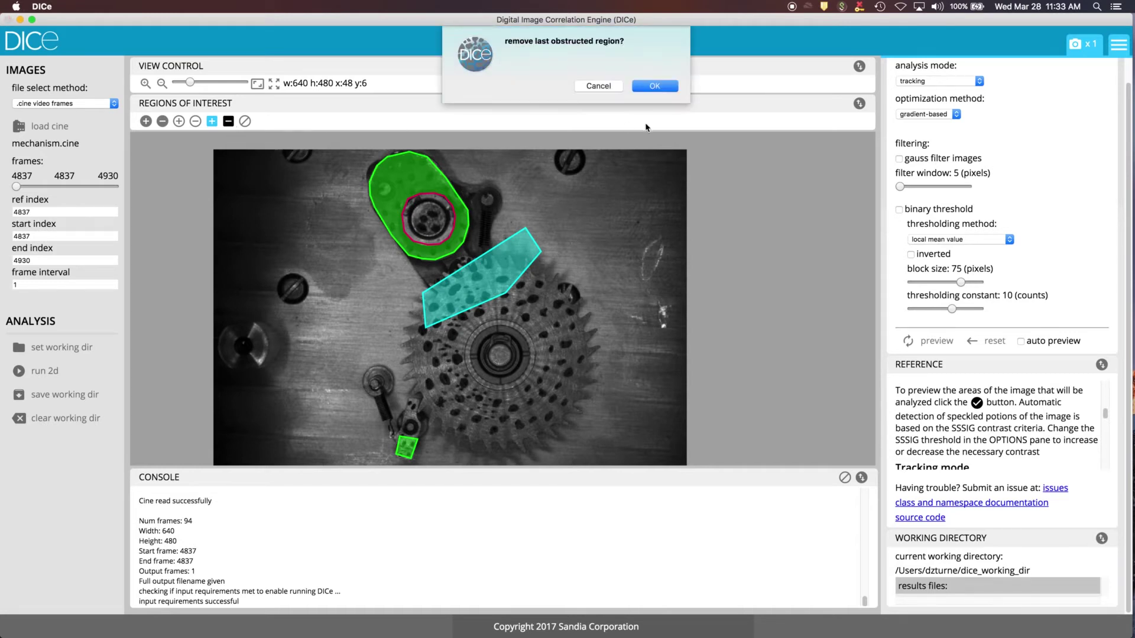
pyautogui.click(655, 86)
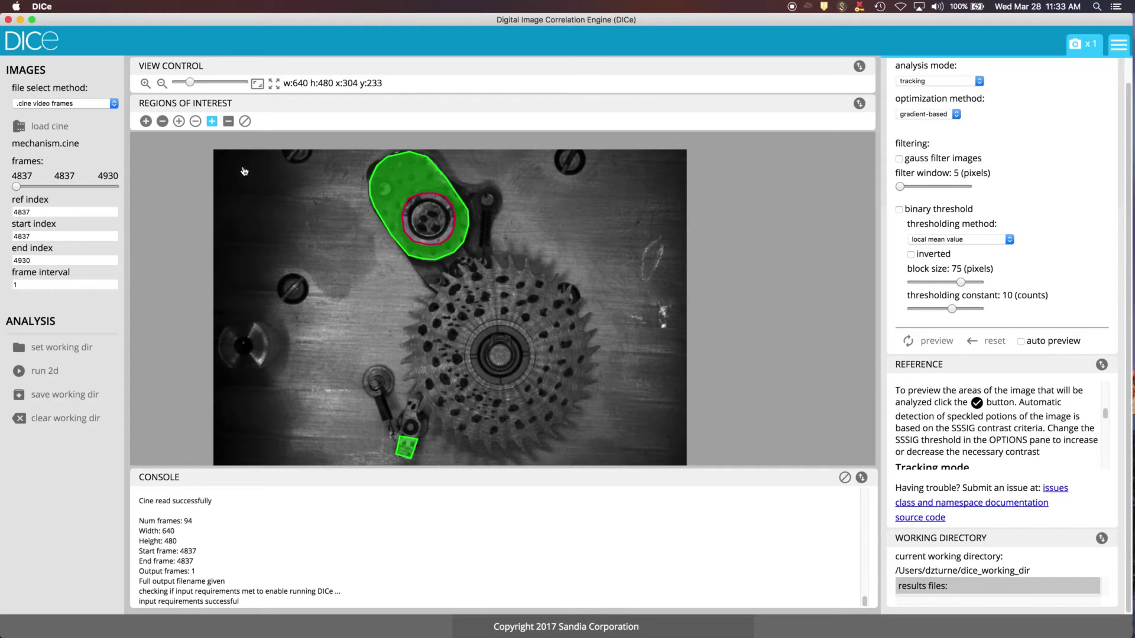
# Draw a new five-point ROI on the gear beside its hub, near the lever.
pyautogui.click(145, 122)
pyautogui.click(442, 374)
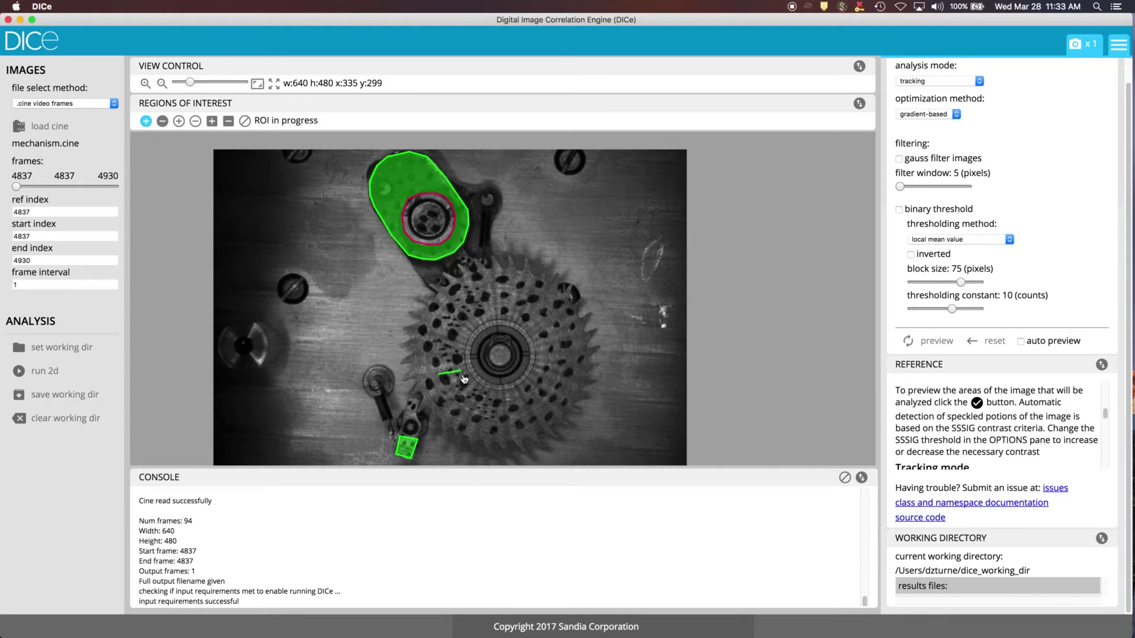
pyautogui.click(459, 370)
pyautogui.click(468, 390)
pyautogui.click(454, 397)
pyautogui.doubleClick(441, 395)
pyautogui.click(956, 115)
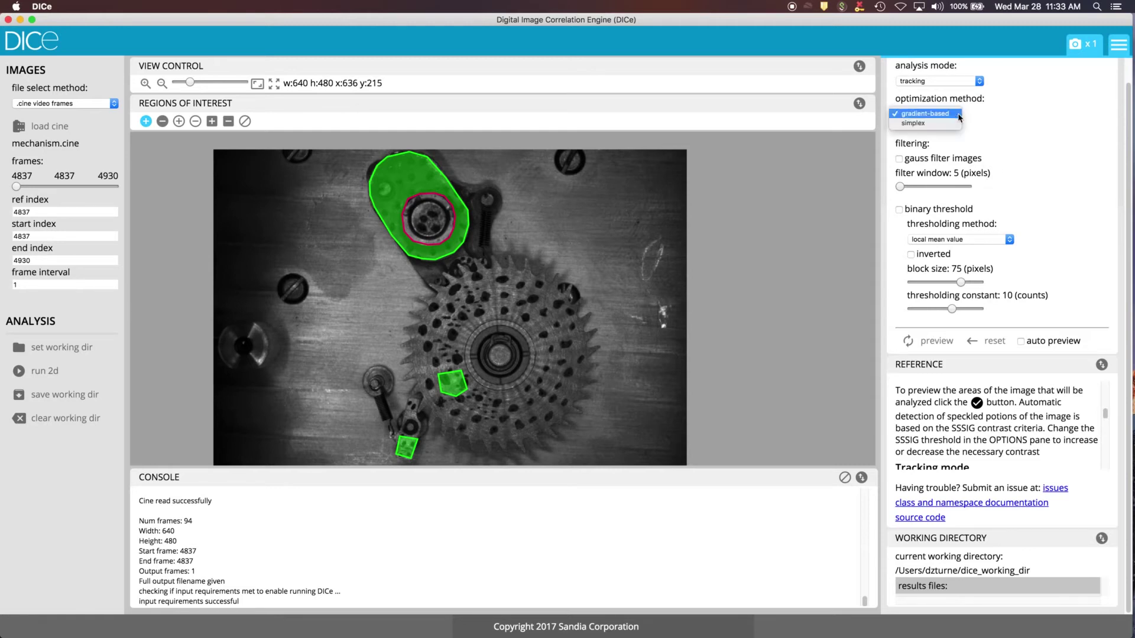
pyautogui.click(920, 114)
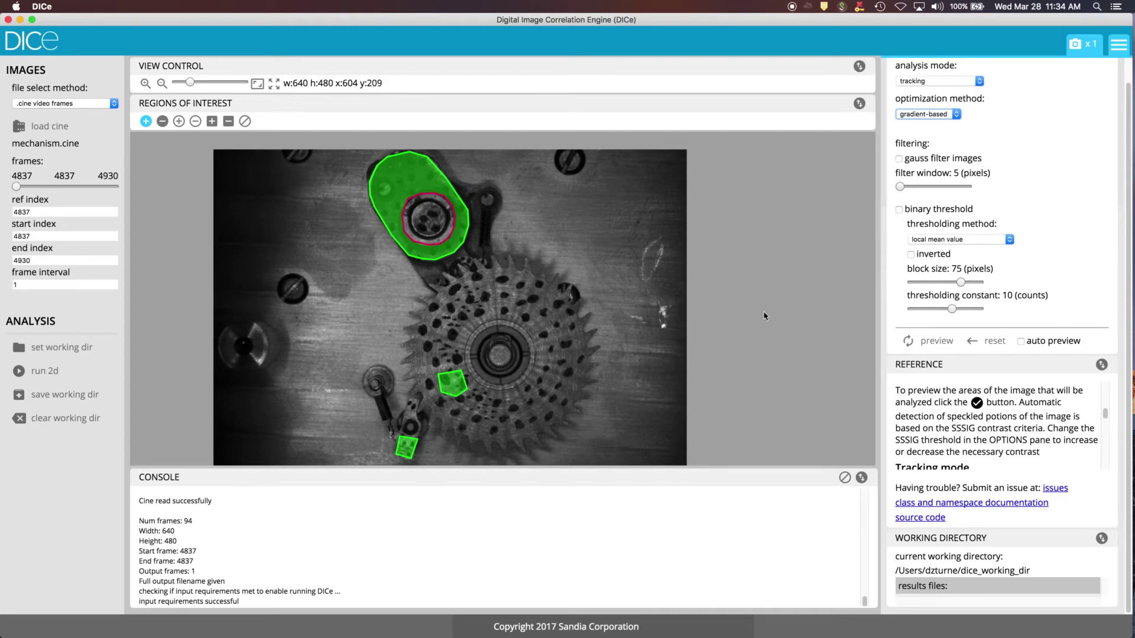
pyautogui.click(899, 210)
# Turn on auto preview, shrink the threshold block size to 33, then reset filters to the original image.
pyautogui.click(946, 343)
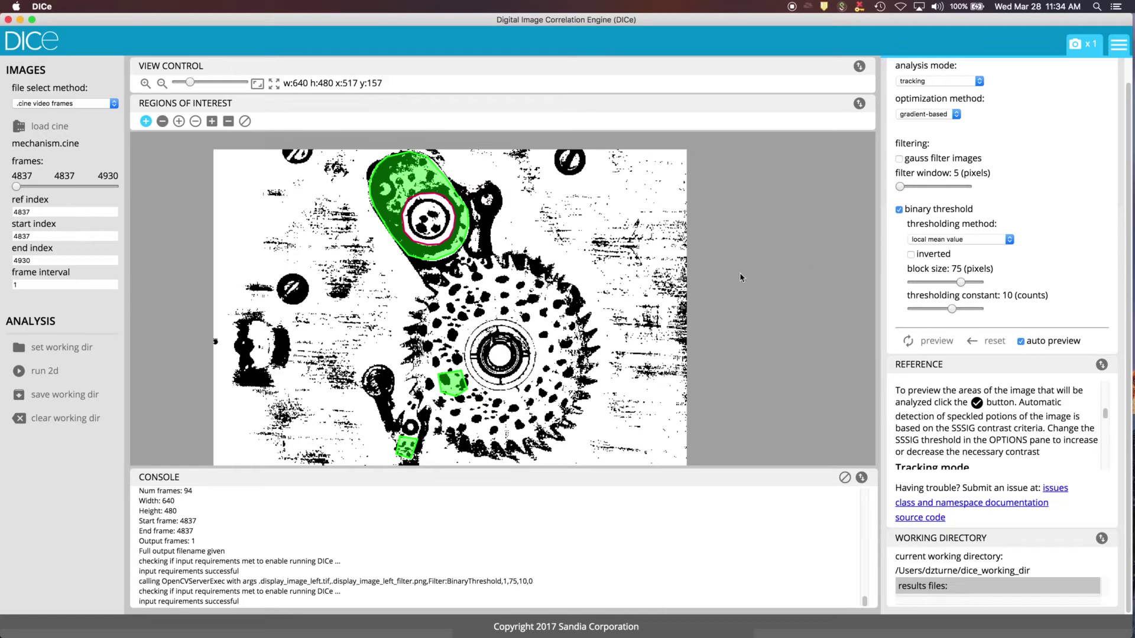
pyautogui.moveTo(961, 283); pyautogui.dragTo(934, 289)
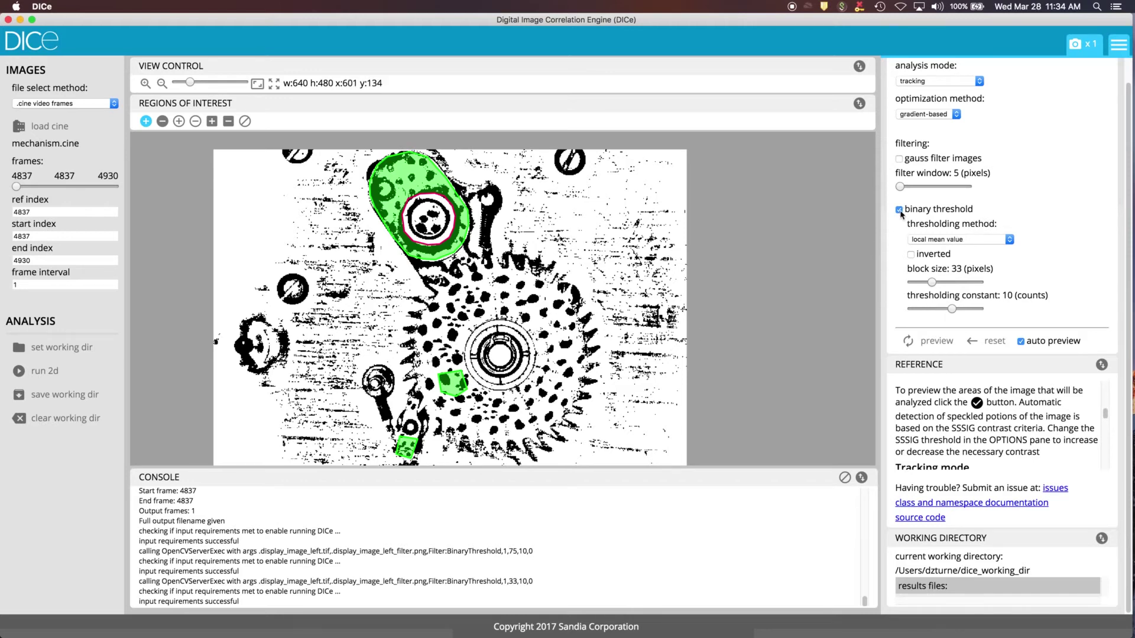
pyautogui.click(983, 343)
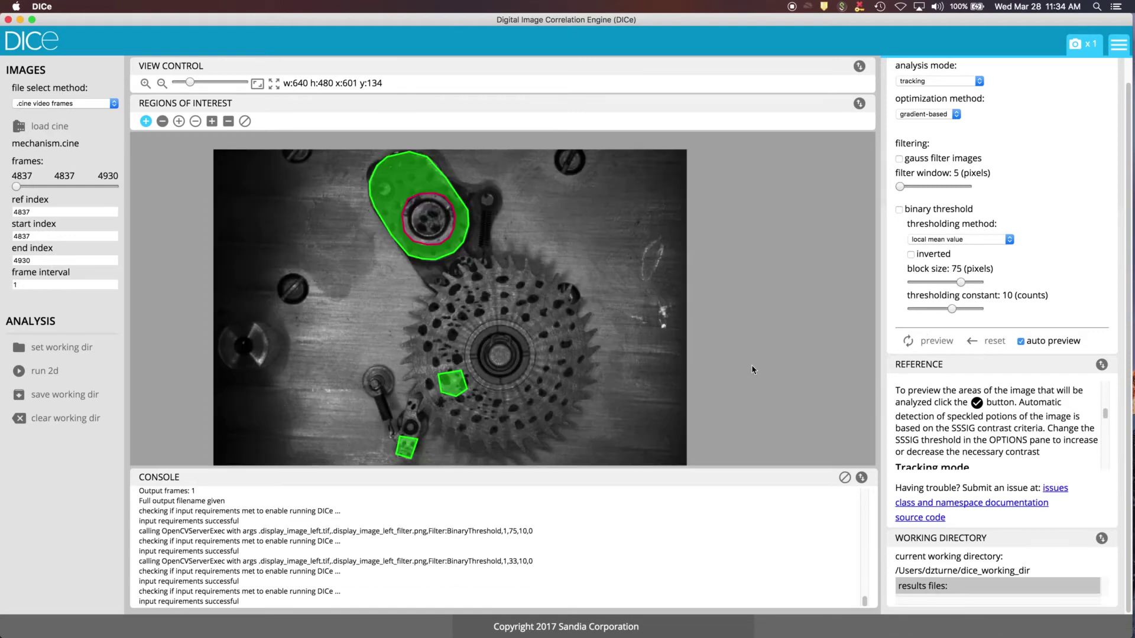
# Run the 2D tracking analysis across all 94 frames, plot ROTATION_Z, and dismiss the success message.
pyautogui.click(39, 372)
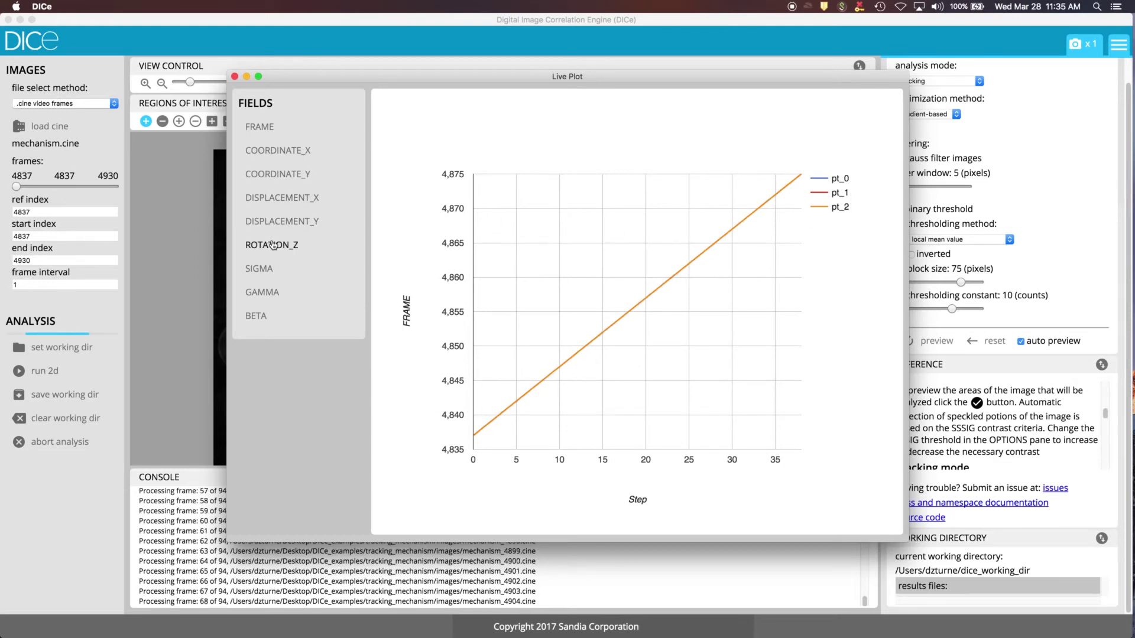
pyautogui.click(272, 246)
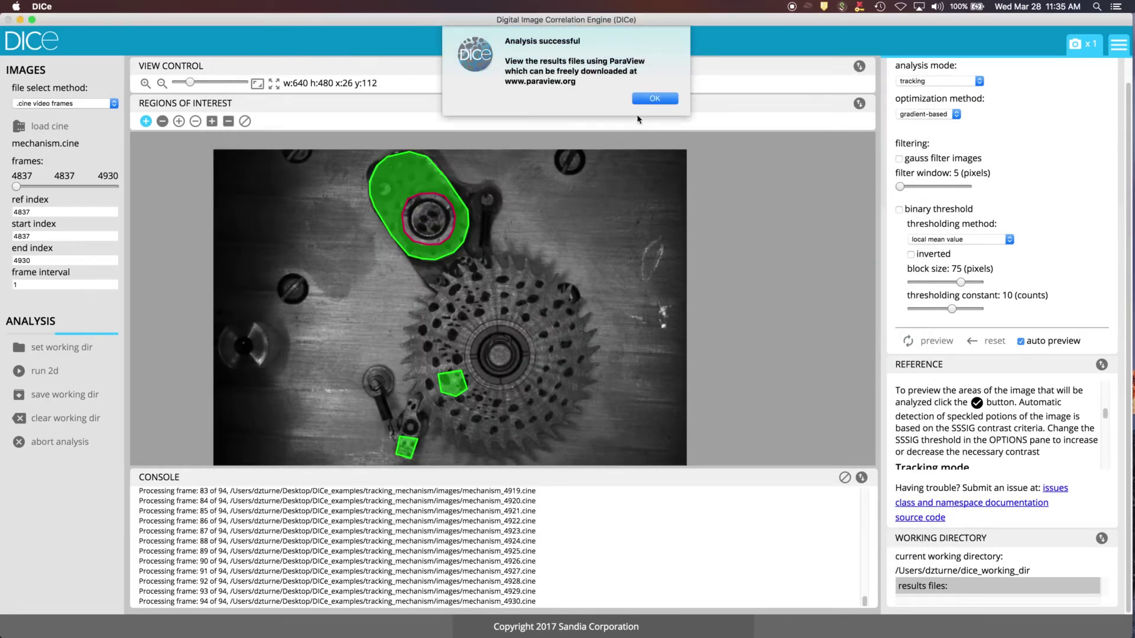
pyautogui.click(641, 99)
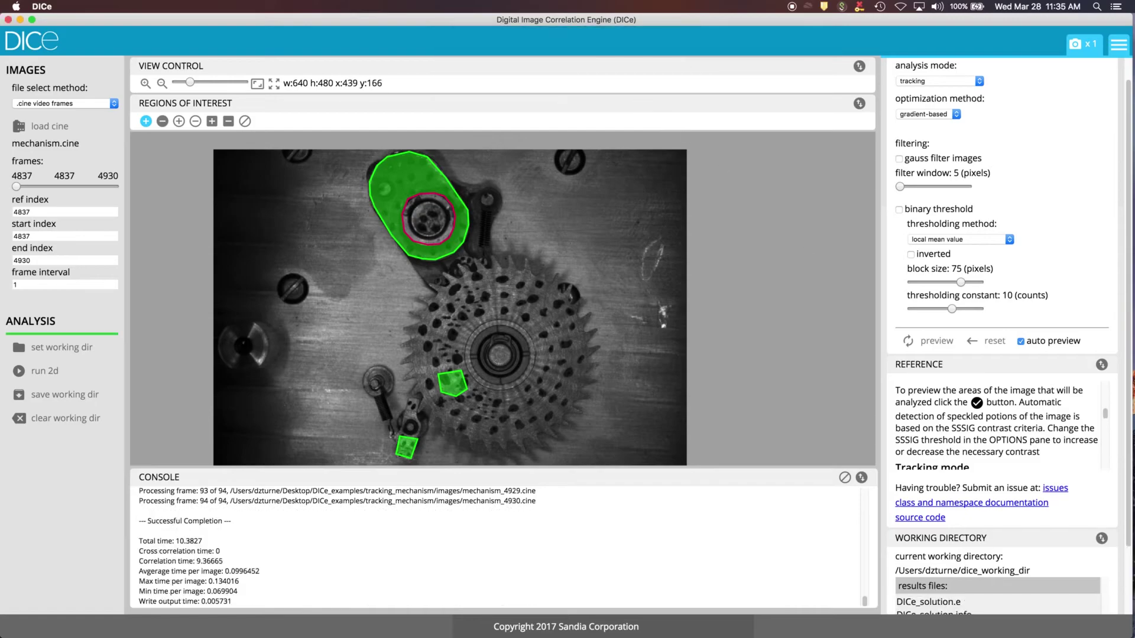
# Bring the Live Plot forward, read the pt_0 ROTATION_Z values, then close the plot.
pyautogui.hotkey('ctrl', 'Up')
pyautogui.click(544, 193)
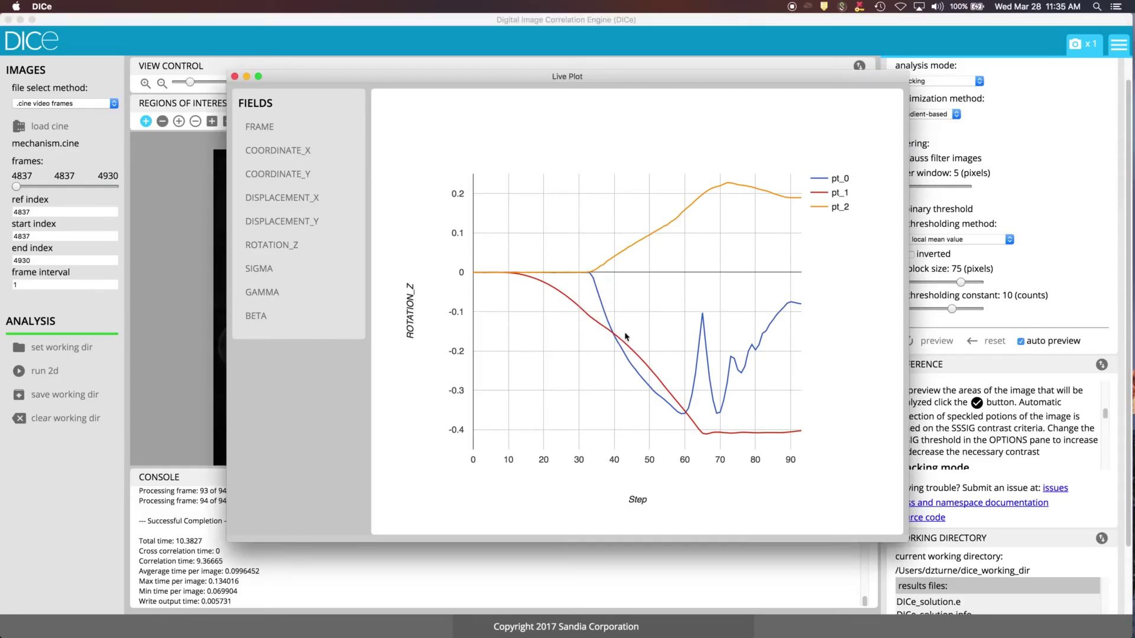
pyautogui.moveTo(707, 322)
pyautogui.moveTo(709, 379)
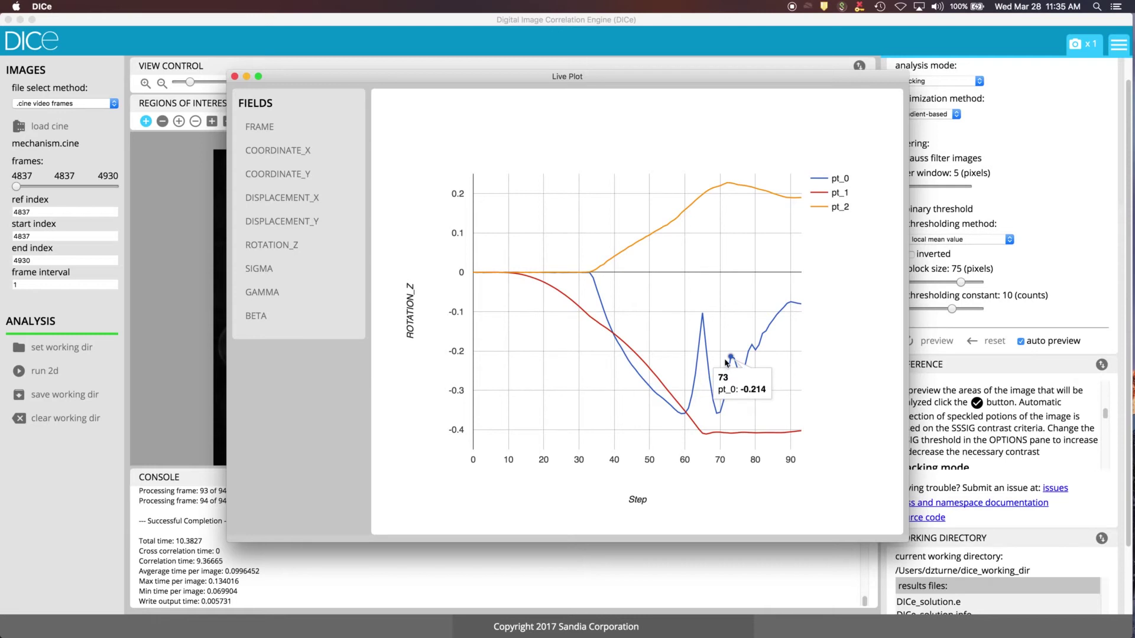
pyautogui.moveTo(639, 376)
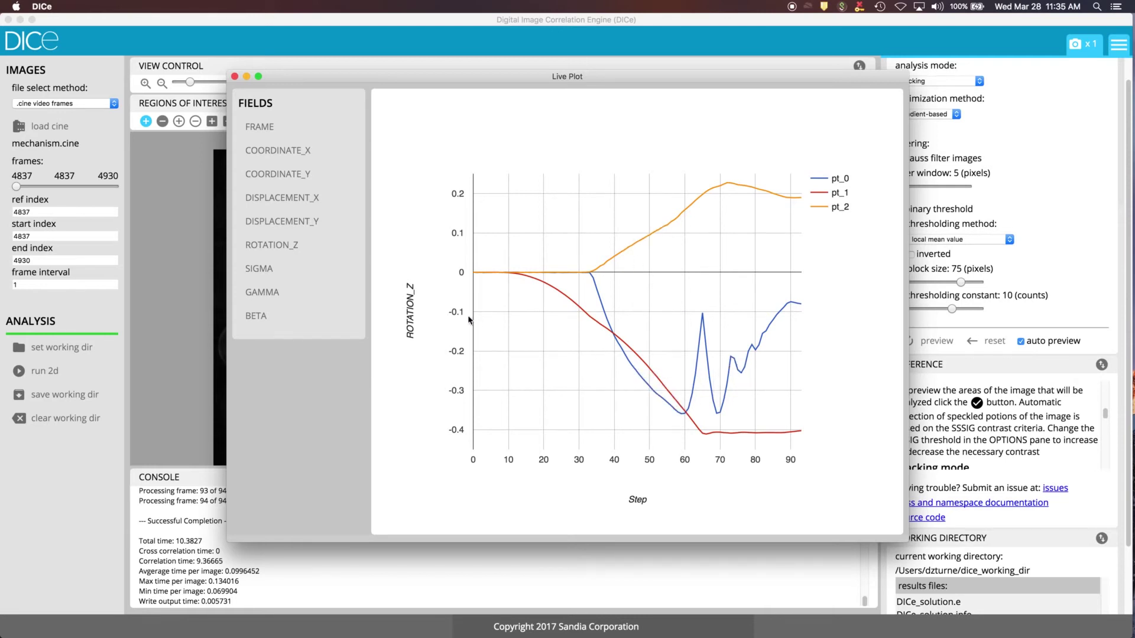
pyautogui.click(235, 77)
pyautogui.hotkey('ctrl', 'Up')
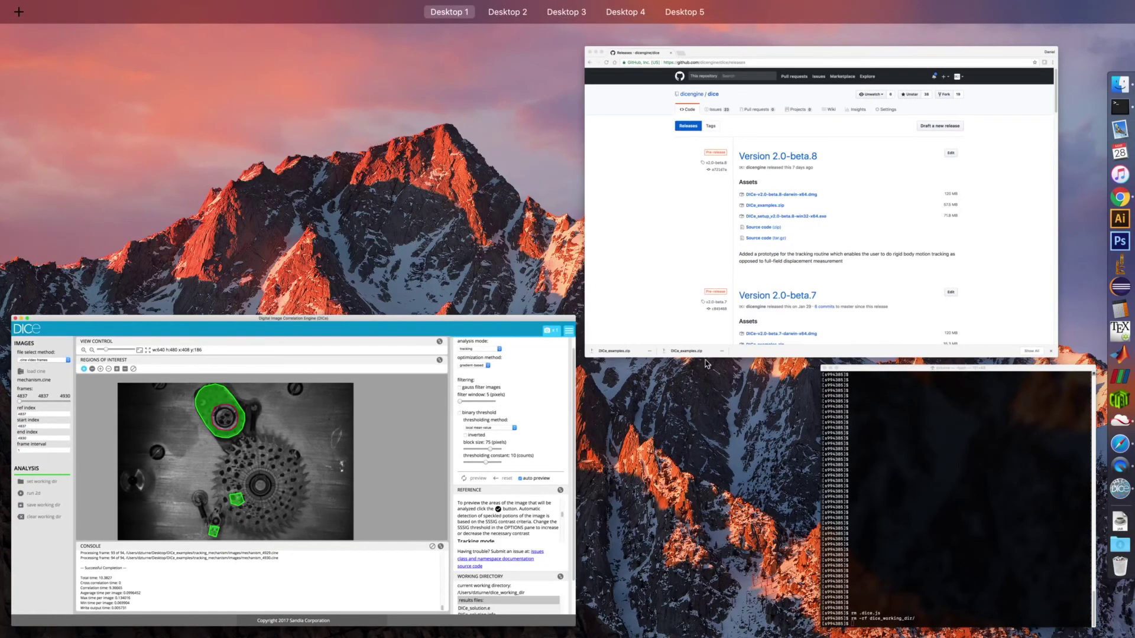
# Scroll DICe's right panel to show all six result files, then switch to the Terminal.
pyautogui.click(499, 440)
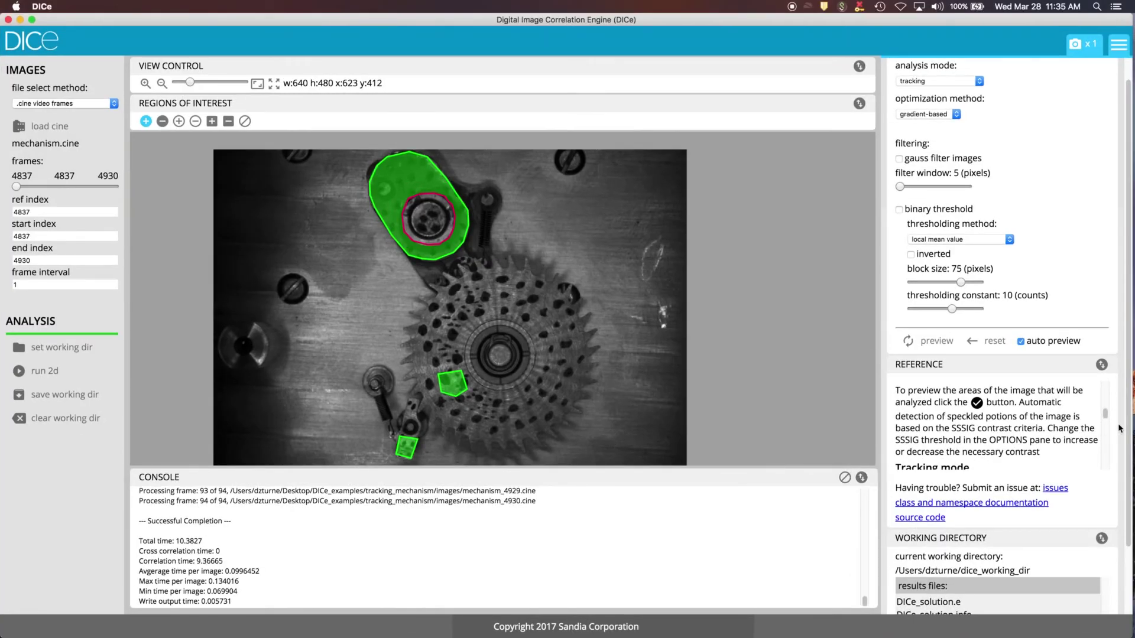
pyautogui.scroll(-3, 1004, 473)
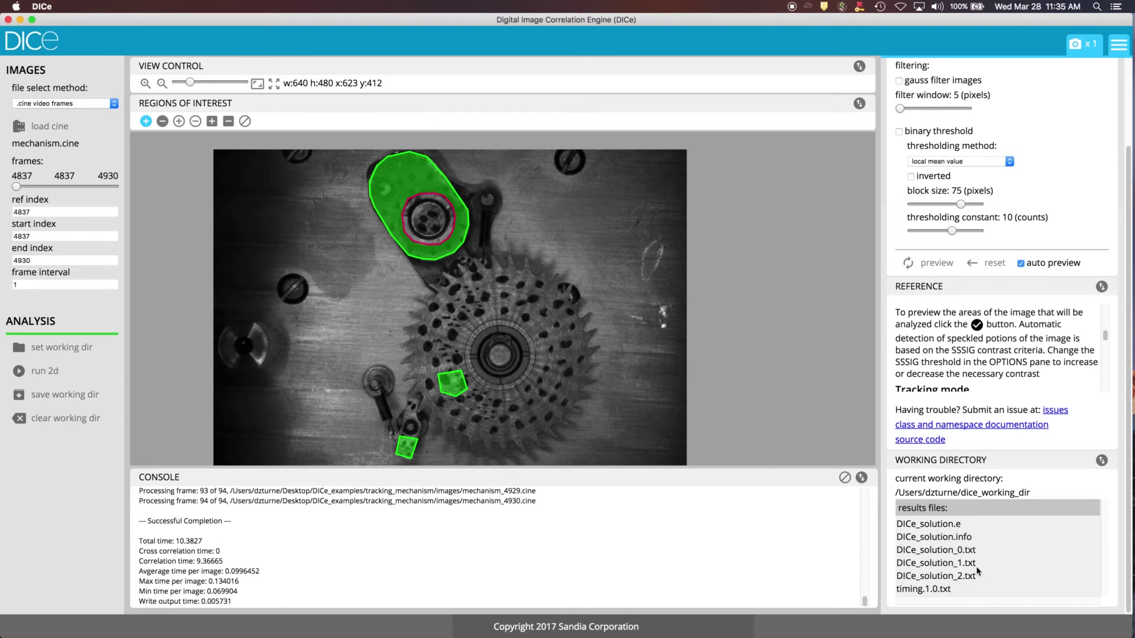
pyautogui.hotkey('ctrl', 'Up')
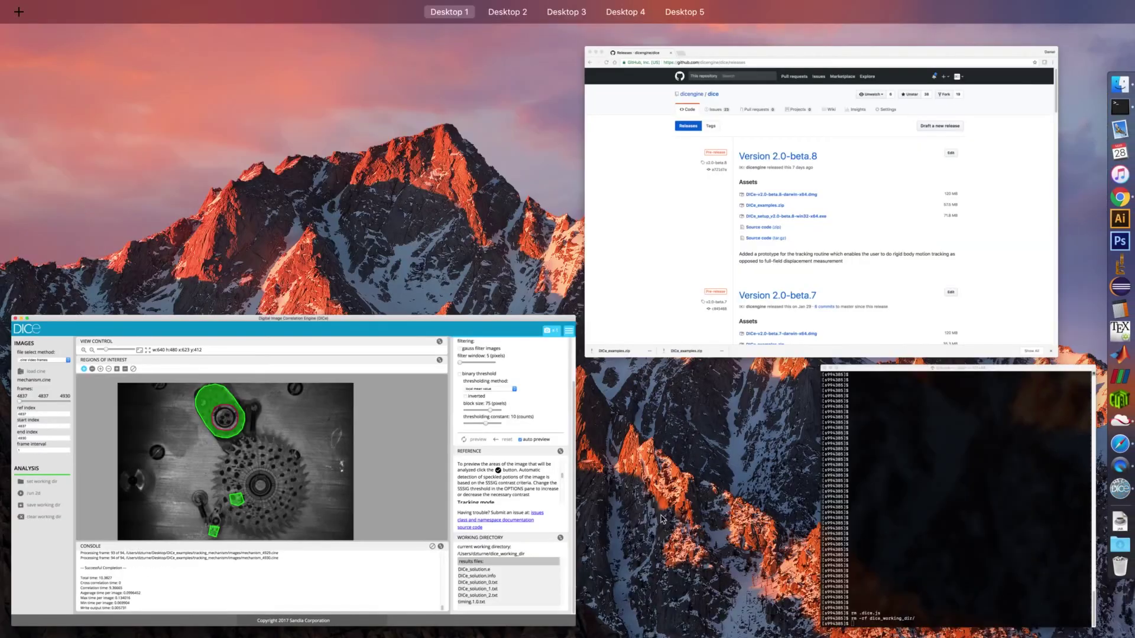
pyautogui.click(883, 488)
# Move into dice_working_dir/results, listing the contents of each folder with ls.
pyautogui.write('cd ')
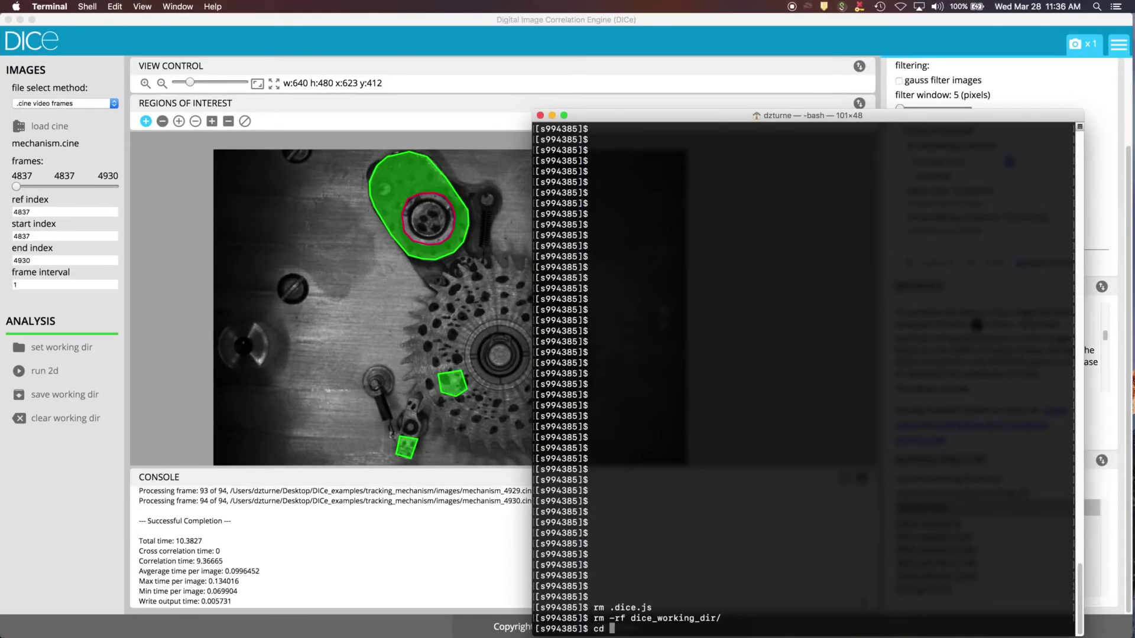
pyautogui.write('dice_working_dir/')
pyautogui.press('Return')
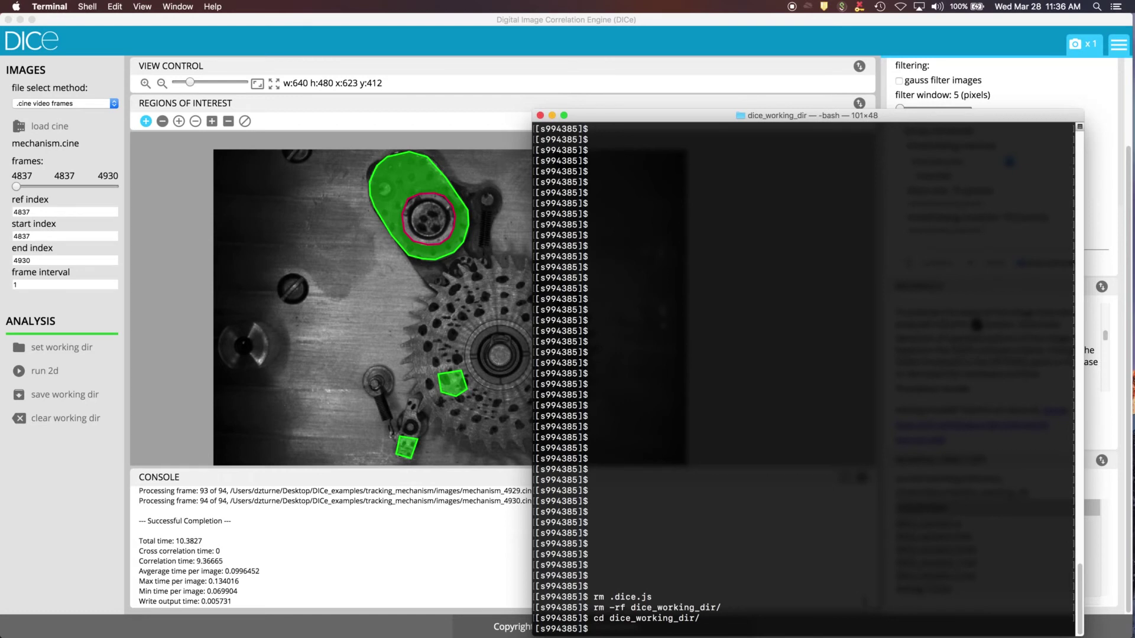
pyautogui.write('ls')
pyautogui.press('Return')
pyautogui.write('cd results/')
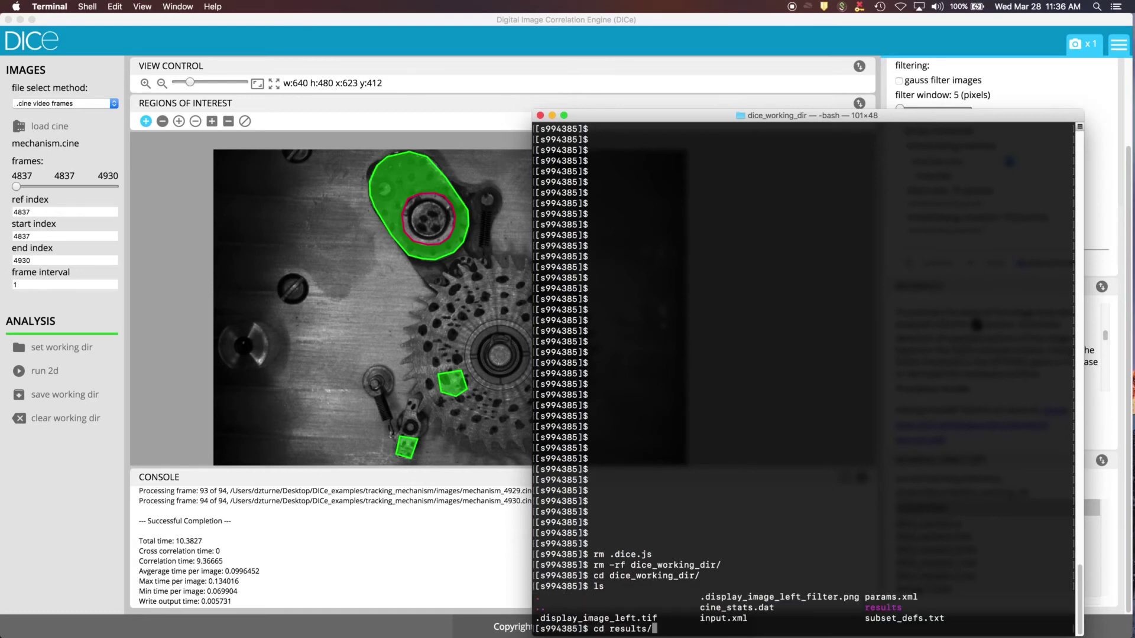
pyautogui.press('Return')
pyautogui.write('ls')
pyautogui.press('Return')
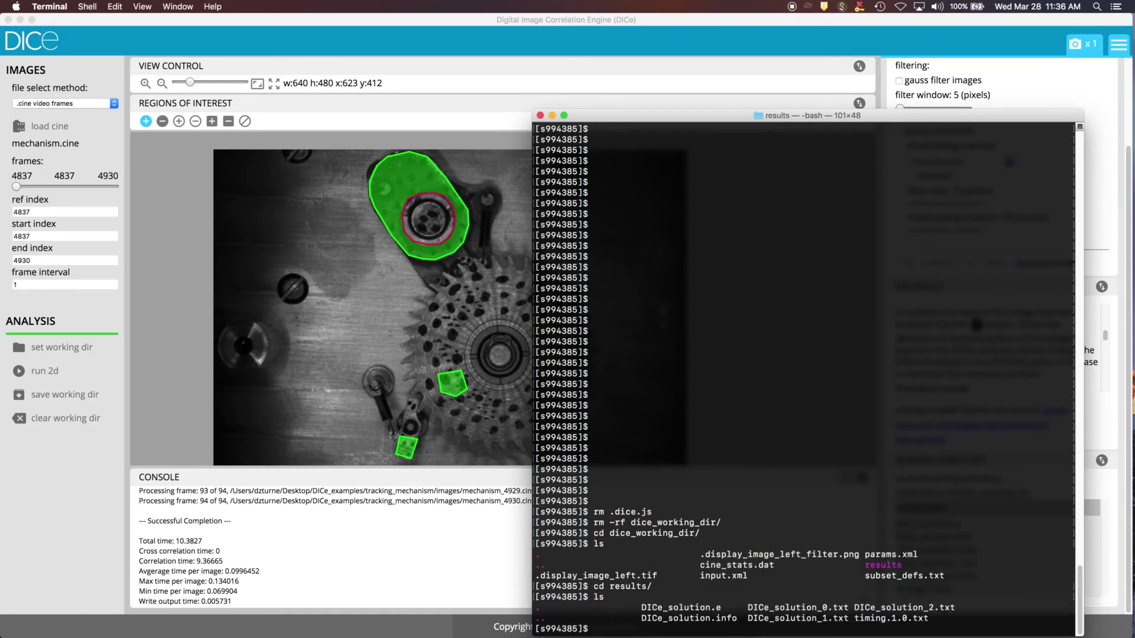
# Open DICe_solution.info in emacs and read the analysis settings and subset 0 details.
pyautogui.write('e D')
pyautogui.press('Tab')
pyautogui.write('.info')
pyautogui.press('Return')
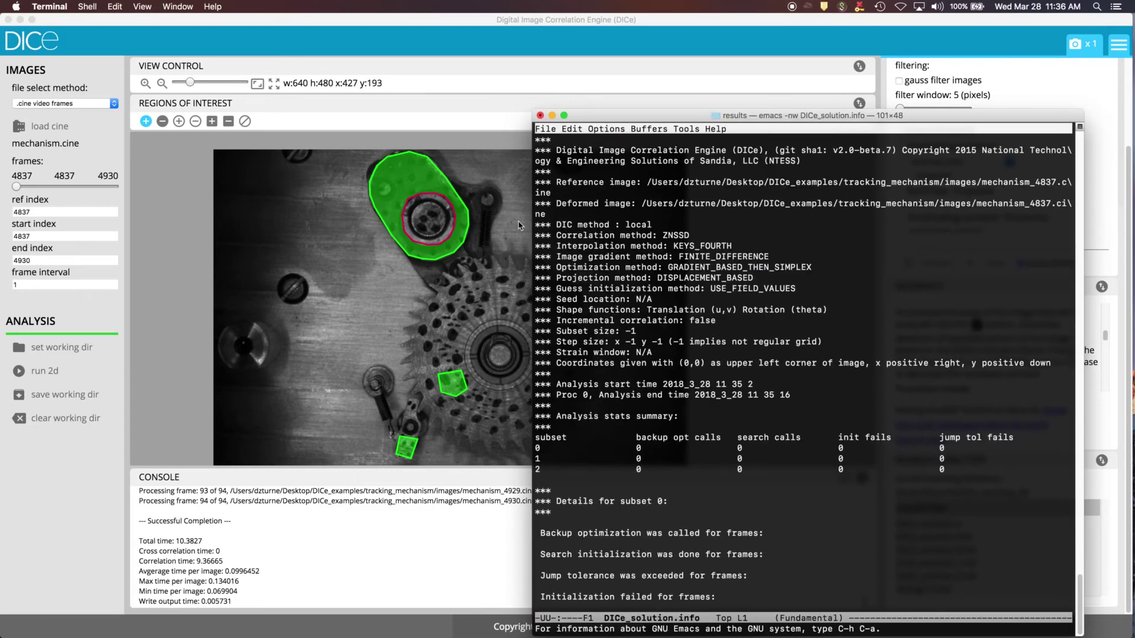
pyautogui.press('Down')
pyautogui.press('Down')
pyautogui.press('Down')
pyautogui.press('Down')
pyautogui.press('Down')
pyautogui.press('Down')
pyautogui.press('Down')
pyautogui.press('Down')
pyautogui.press('Down')
pyautogui.press('Down')
pyautogui.press('Down')
pyautogui.press('Down')
pyautogui.press('Down')
pyautogui.press('Down')
pyautogui.press('Down')
pyautogui.press('Down')
pyautogui.press('Down')
pyautogui.press('Down')
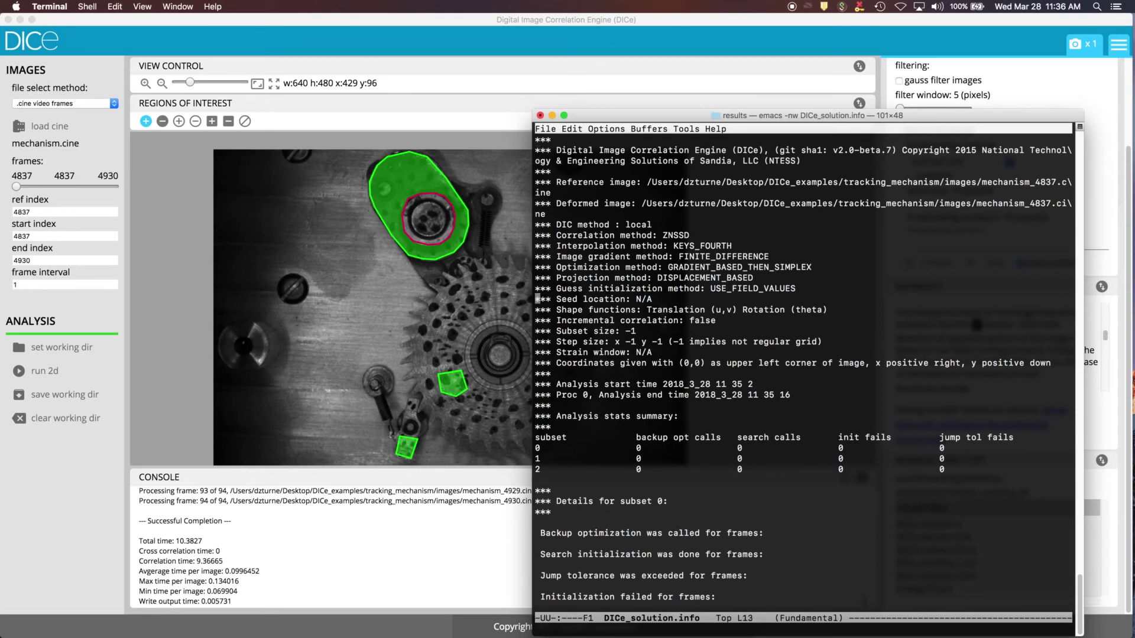
pyautogui.press('Down')
pyautogui.press('Down')
pyautogui.press('Down')
pyautogui.press('Down')
pyautogui.press('Down')
pyautogui.press('Down')
pyautogui.press('Down')
pyautogui.press('Down')
pyautogui.press('Down')
pyautogui.press('Down')
pyautogui.press('Down')
pyautogui.press('Down')
pyautogui.press('Down')
pyautogui.press('Down')
pyautogui.press('Down')
pyautogui.press('Down')
pyautogui.press('Down')
pyautogui.press('Down')
pyautogui.press('Down')
pyautogui.press('Down')
pyautogui.press('Down')
pyautogui.press('Down')
pyautogui.press('Down')
pyautogui.press('Down')
pyautogui.press('Down')
pyautogui.press('Down')
pyautogui.press('Up')
pyautogui.press('Up')
pyautogui.press('Up')
pyautogui.press('Up')
pyautogui.press('Up')
pyautogui.press('Up')
pyautogui.press('Up')
pyautogui.press('Up')
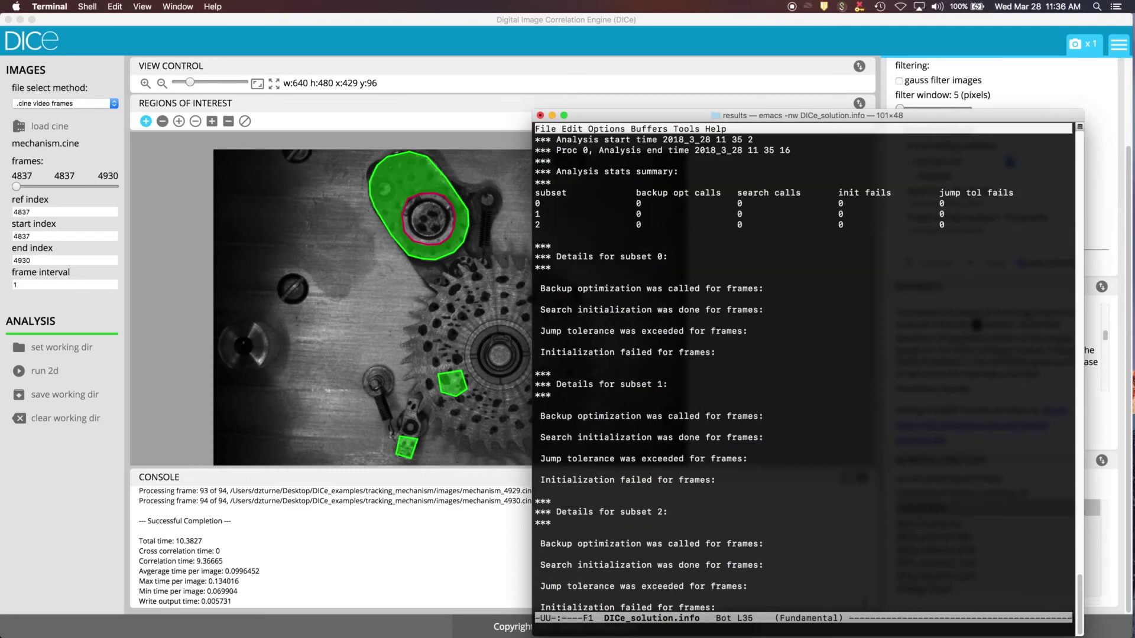
pyautogui.press('Down')
pyautogui.press('Down')
pyautogui.press('Down')
pyautogui.press('Down')
pyautogui.press('Down')
pyautogui.press('Down')
pyautogui.press('Down')
pyautogui.press('Down')
pyautogui.press('Down')
pyautogui.press('Down')
pyautogui.press('Down')
pyautogui.press('Down')
pyautogui.press('Down')
pyautogui.press('Down')
pyautogui.press('Down')
pyautogui.press('Down')
pyautogui.press('Down')
pyautogui.press('Down')
pyautogui.press('Down')
pyautogui.press('Down')
pyautogui.press('Down')
pyautogui.press('Down')
pyautogui.press('Down')
pyautogui.press('Down')
pyautogui.press('Down')
pyautogui.press('Down')
pyautogui.press('Down')
pyautogui.press('Down')
pyautogui.press('Down')
# Close the info file and open DICe_solution_0.txt in emacs.
pyautogui.hotkey('ctrl', 'x')
pyautogui.hotkey('ctrl', 'c')
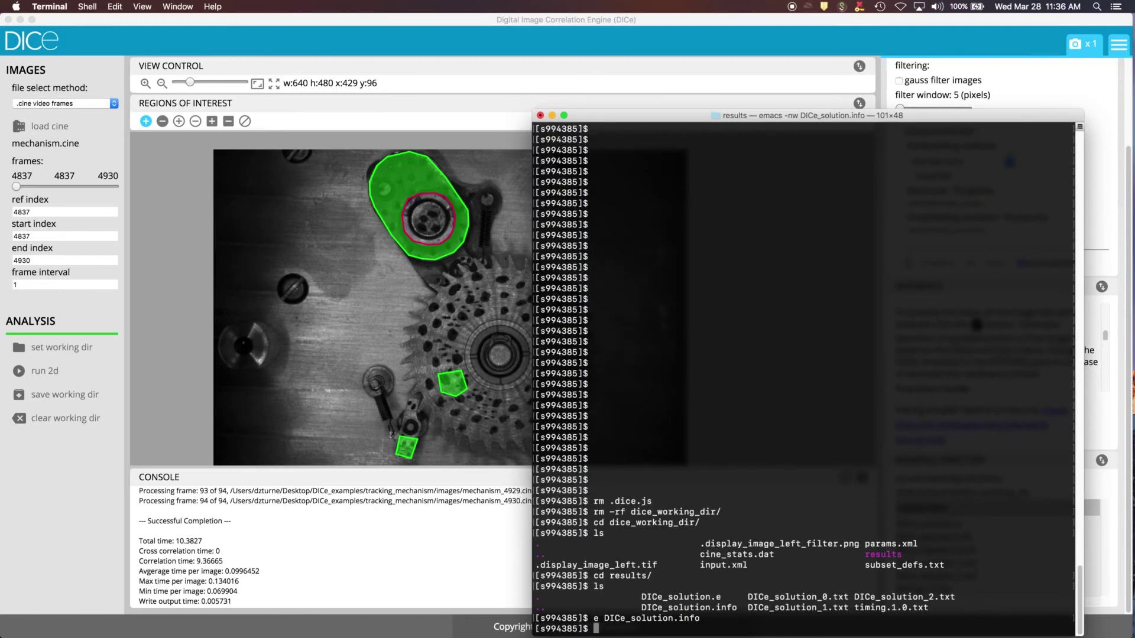
pyautogui.write('e D')
pyautogui.press('Tab')
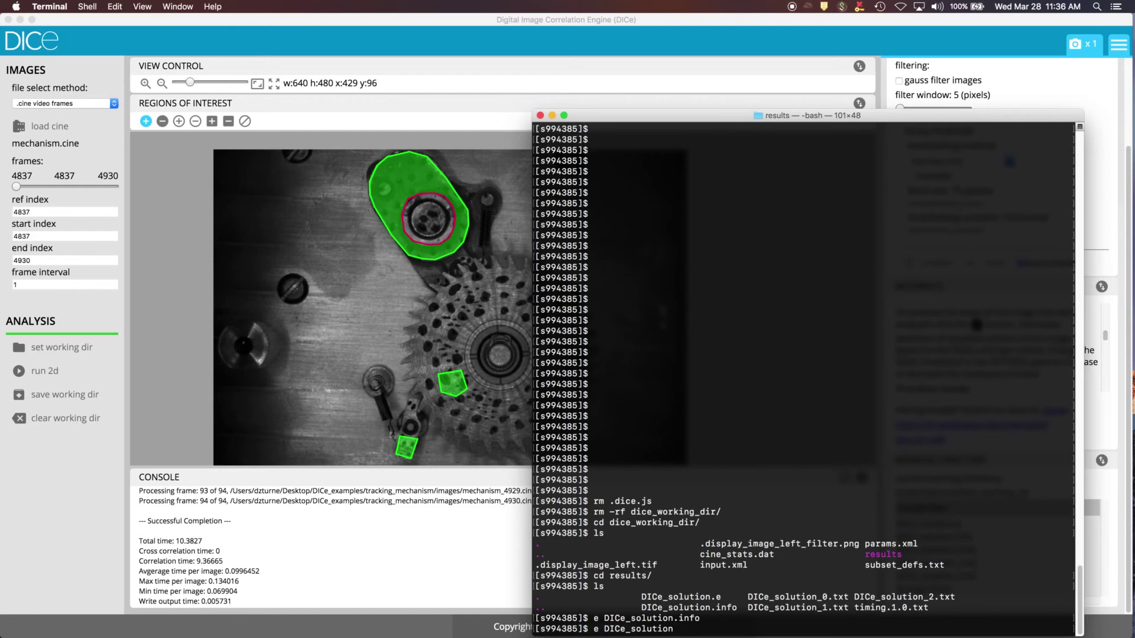
pyautogui.write('_0')
pyautogui.press('Tab')
pyautogui.press('Return')
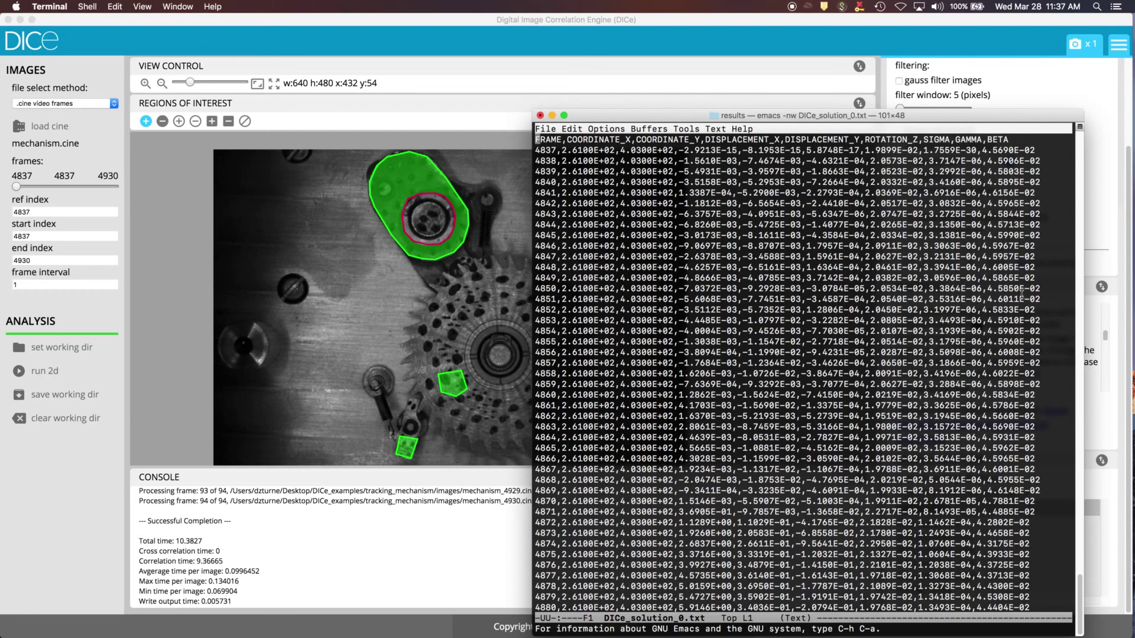
# Browse the per-frame result rows around frame 4894, then quit emacs back to the shell.
pyautogui.press('Down')
pyautogui.press('Down')
pyautogui.press('Down')
pyautogui.press('Down')
pyautogui.press('Down')
pyautogui.press('Down')
pyautogui.press('Down')
pyautogui.press('Down')
pyautogui.press('Down')
pyautogui.press('Down')
pyautogui.press('Down')
pyautogui.press('Down')
pyautogui.press('Down')
pyautogui.press('Down')
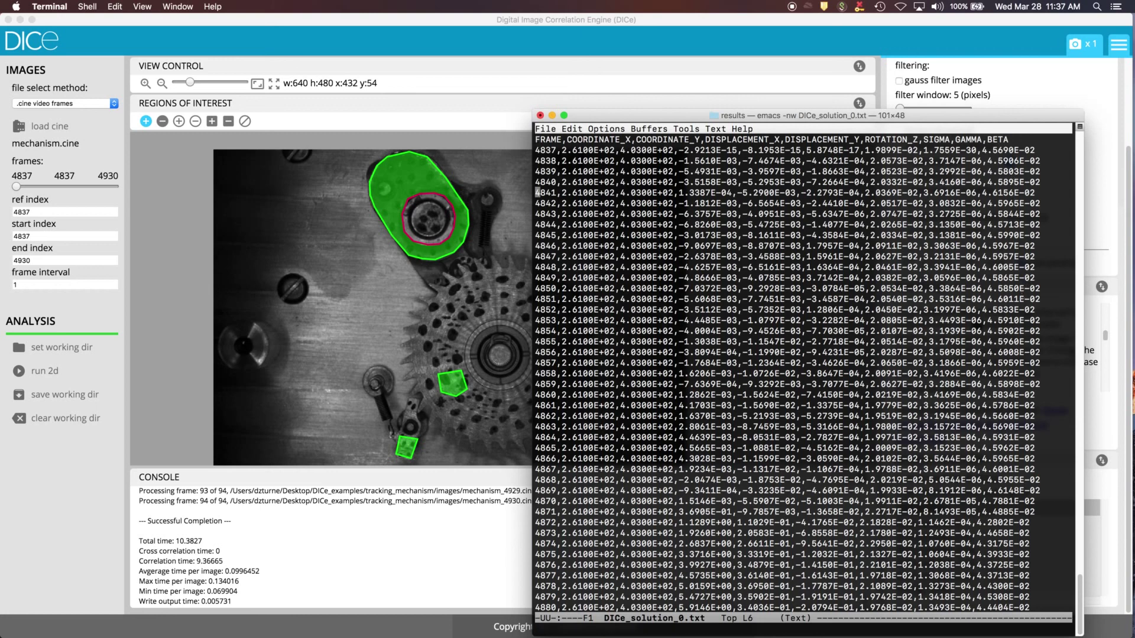
pyautogui.press('Down')
pyautogui.press('Down')
pyautogui.press('Down')
pyautogui.press('Down')
pyautogui.press('Down')
pyautogui.press('Down')
pyautogui.press('Down')
pyautogui.press('Down')
pyautogui.press('Down')
pyautogui.press('Down')
pyautogui.press('Down')
pyautogui.press('Down')
pyautogui.press('Down')
pyautogui.press('Down')
pyautogui.press('Down')
pyautogui.press('Down')
pyautogui.press('Down')
pyautogui.press('Down')
pyautogui.press('Down')
pyautogui.press('Down')
pyautogui.press('Down')
pyautogui.press('Down')
pyautogui.press('Down')
pyautogui.press('Down')
pyautogui.press('Down')
pyautogui.press('Down')
pyautogui.press('Down')
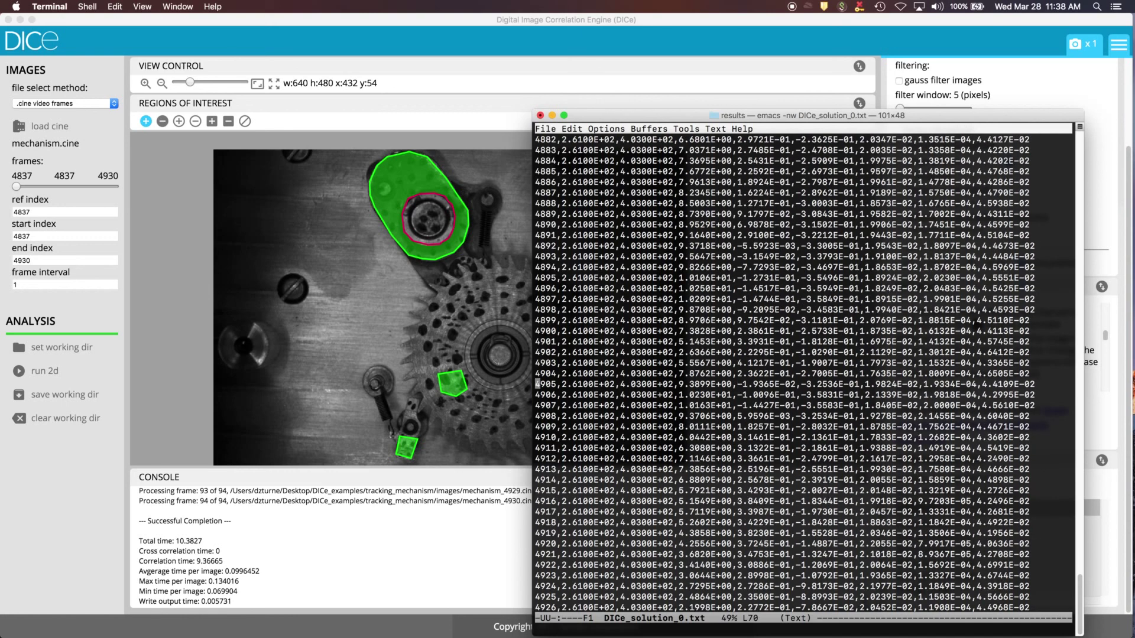
pyautogui.press('Down')
pyautogui.press('Down')
pyautogui.press('Down')
pyautogui.press('Down')
pyautogui.press('Down')
pyautogui.press('Down')
pyautogui.press('Down')
pyautogui.press('Down')
pyautogui.press('Up')
pyautogui.press('Up')
pyautogui.press('Up')
pyautogui.press('Up')
pyautogui.press('Up')
pyautogui.press('Up')
pyautogui.press('Up')
pyautogui.press('Up')
pyautogui.press('Up')
pyautogui.press('Up')
pyautogui.press('Up')
pyautogui.press('Up')
pyautogui.press('Up')
pyautogui.press('Up')
pyautogui.press('Up')
pyautogui.press('Up')
pyautogui.press('Up')
pyautogui.press('Up')
pyautogui.press('Up')
pyautogui.press('Up')
pyautogui.press('Up')
pyautogui.press('Up')
pyautogui.press('Up')
pyautogui.press('Up')
pyautogui.press('Up')
pyautogui.press('Up')
pyautogui.press('Up')
pyautogui.press('Up')
pyautogui.press('Up')
pyautogui.press('Up')
pyautogui.press('Up')
pyautogui.press('Up')
pyautogui.press('Up')
pyautogui.press('Up')
pyautogui.press('Up')
pyautogui.press('Up')
pyautogui.press('Up')
pyautogui.press('Up')
pyautogui.press('Up')
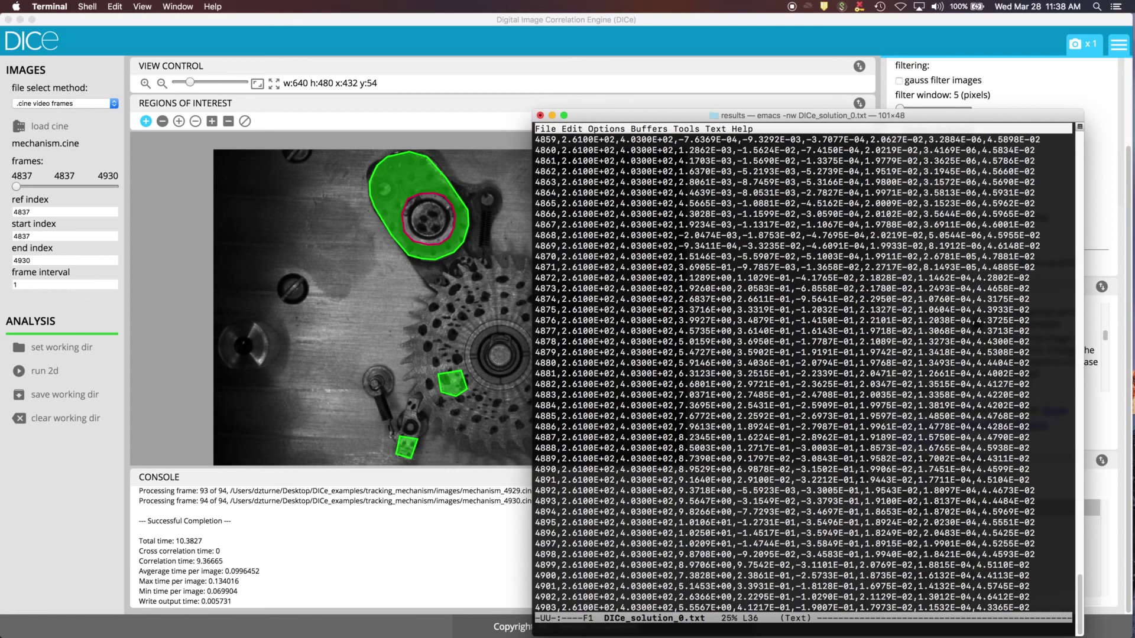
pyautogui.hotkey('ctrl', 'x')
pyautogui.hotkey('ctrl', 'c')
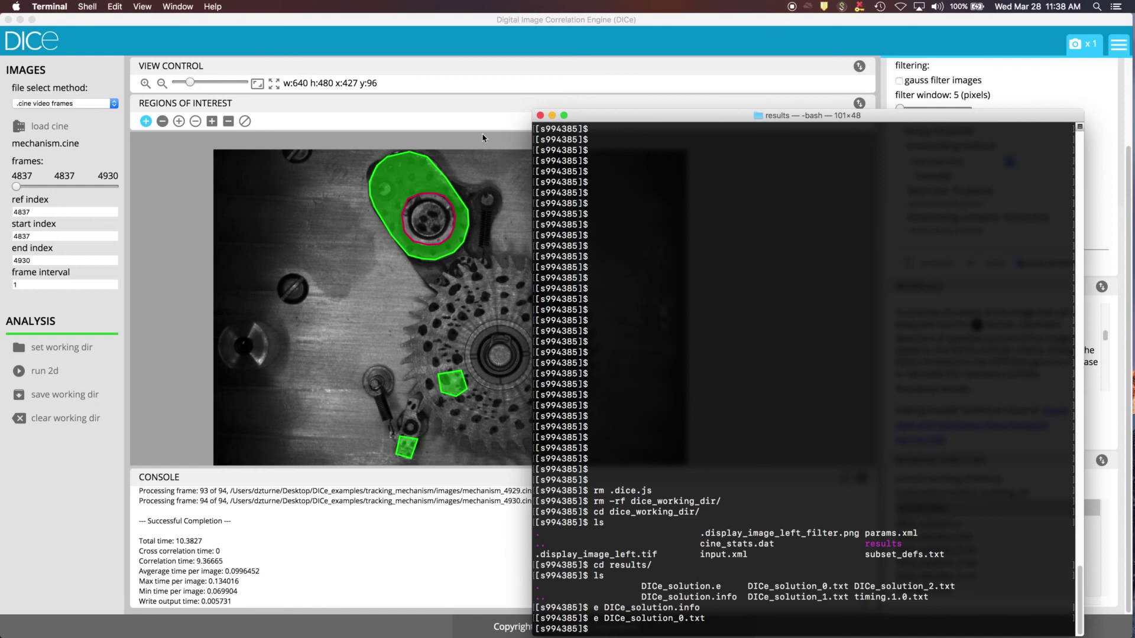
# Raise DICe over Terminal to show its tracked regions and result file list.
pyautogui.click(469, 113)
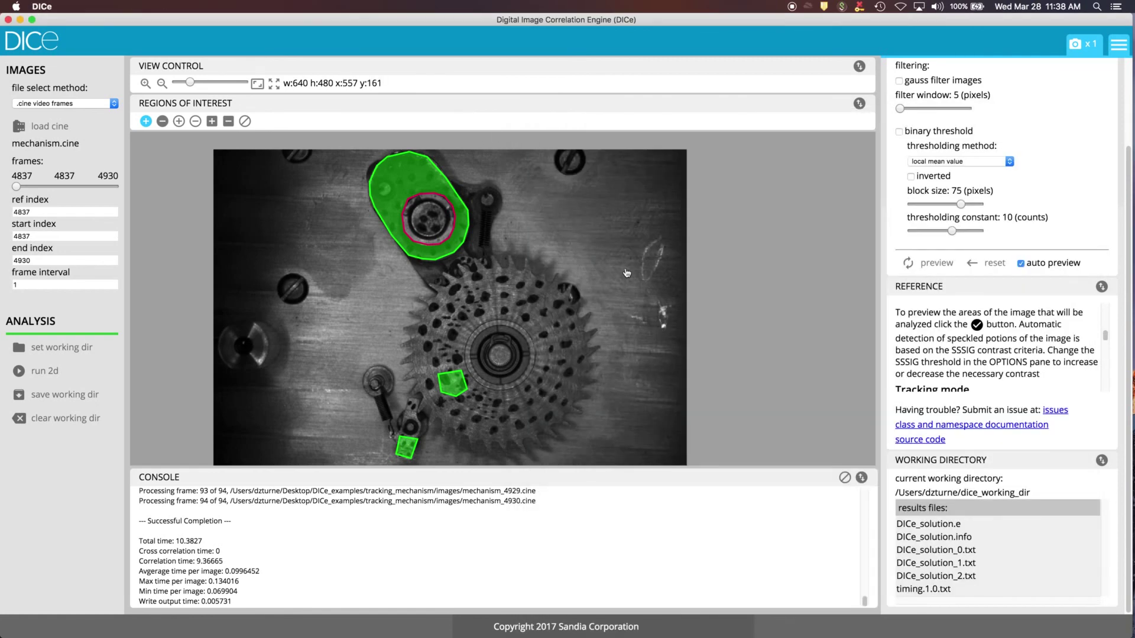